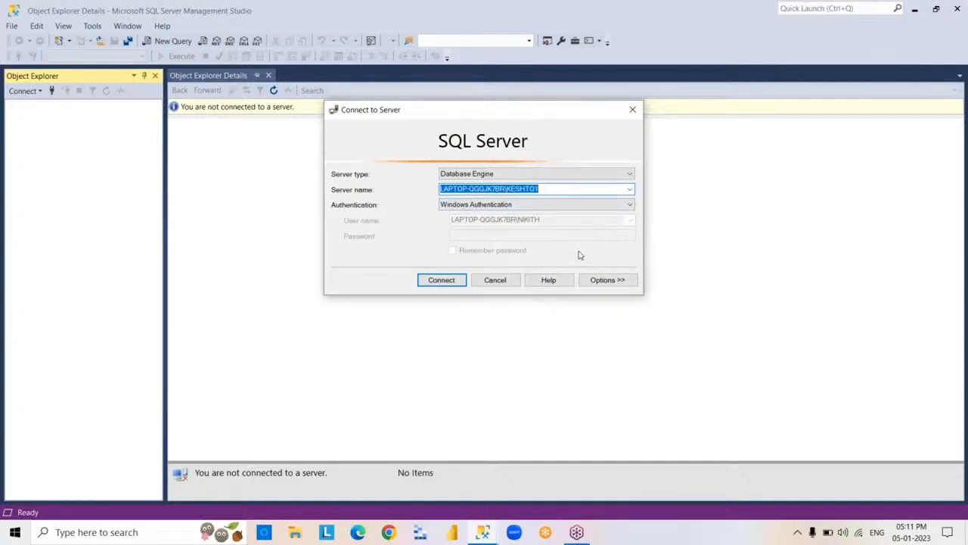
# Connect to the SQL Server database engine using Windows Authentication and minimize Management Studio.
pyautogui.click(444, 282)
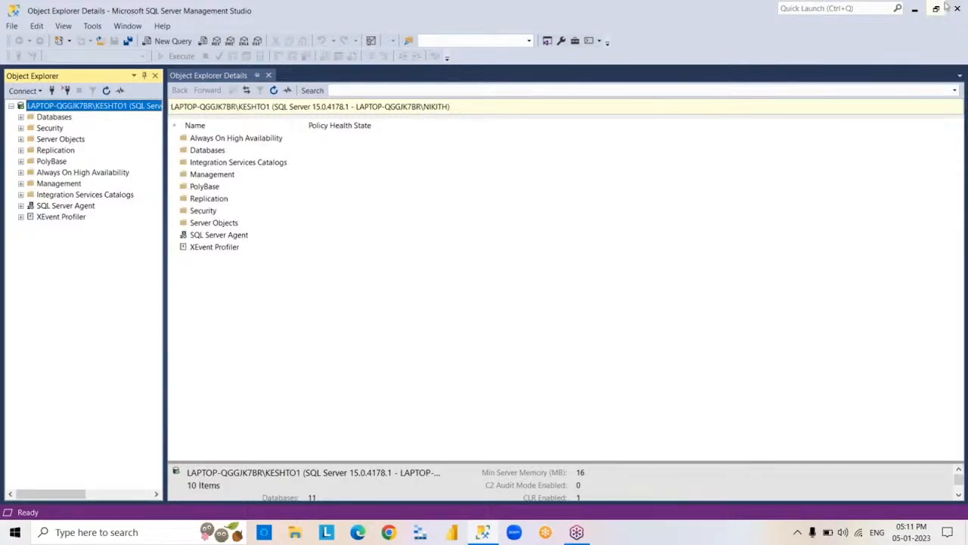
pyautogui.click(914, 13)
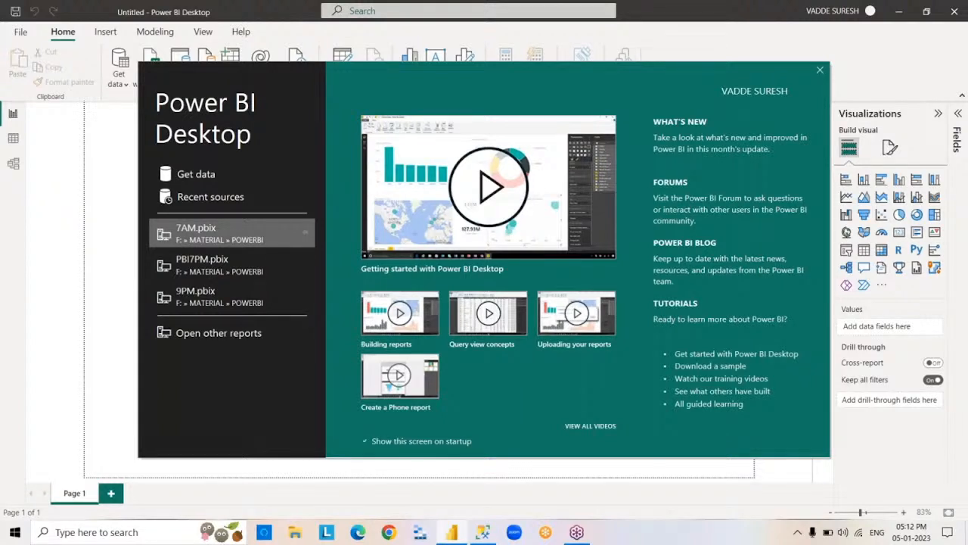
# Dismiss the Power BI Desktop start screen and minimize the empty report.
pyautogui.click(819, 71)
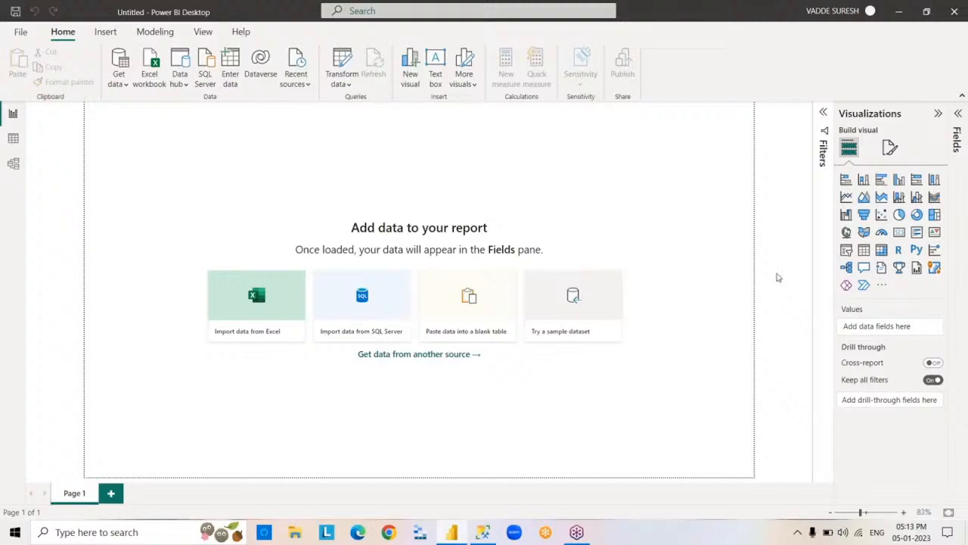
pyautogui.click(899, 13)
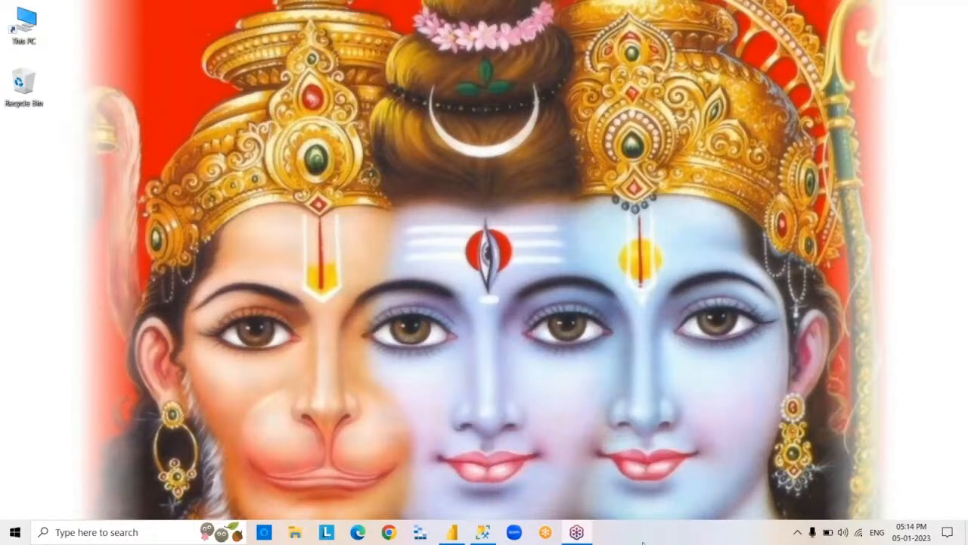
# Switch to Chrome and load google.com.
pyautogui.click(388, 531)
pyautogui.click(388, 532)
pyautogui.write('google.com')
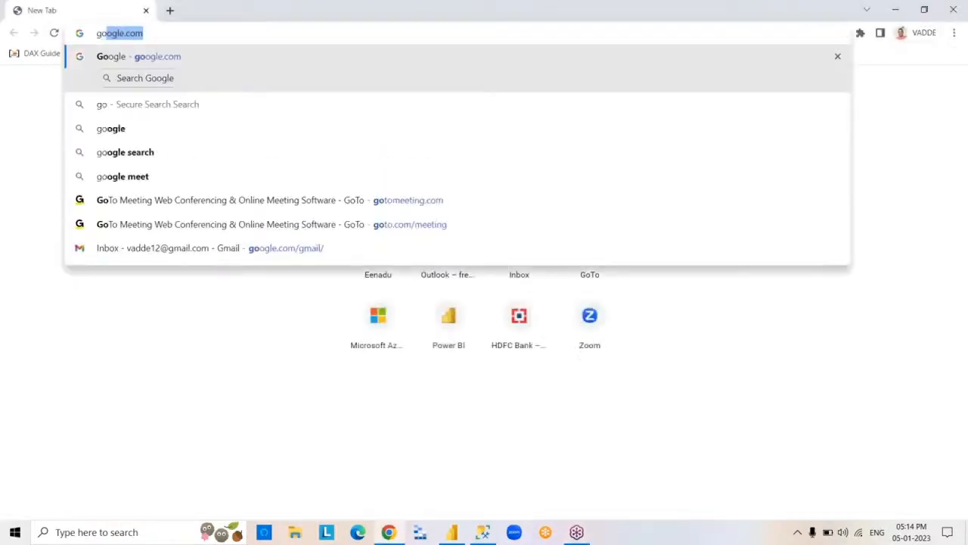
pyautogui.press('Return')
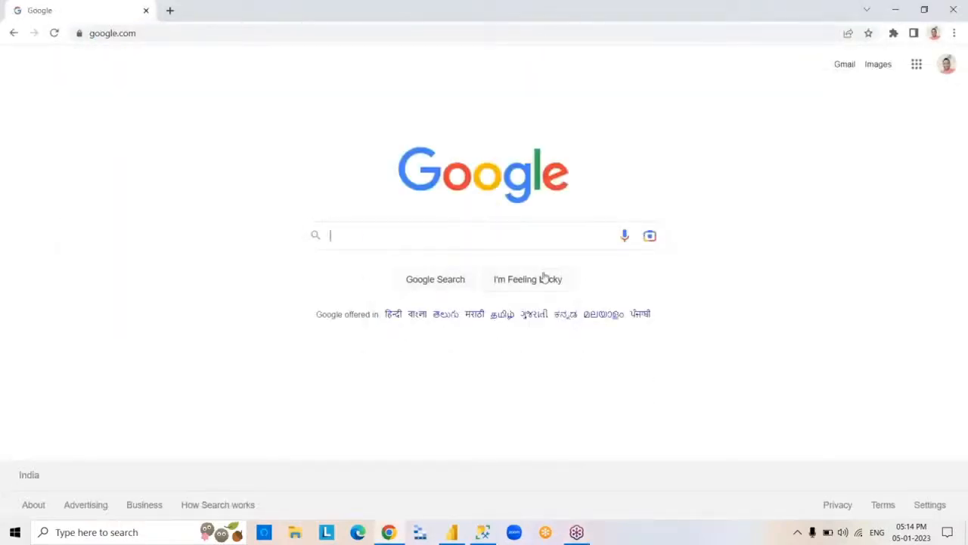
# Search Google for "power bi desktop download" and open the Microsoft Power BI Downloads page.
pyautogui.click(530, 233)
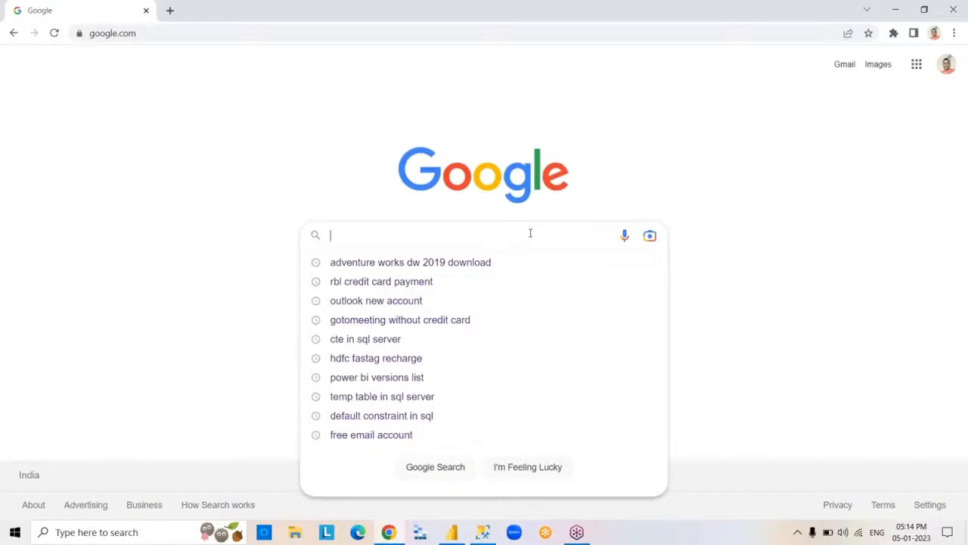
pyautogui.write('power bi de')
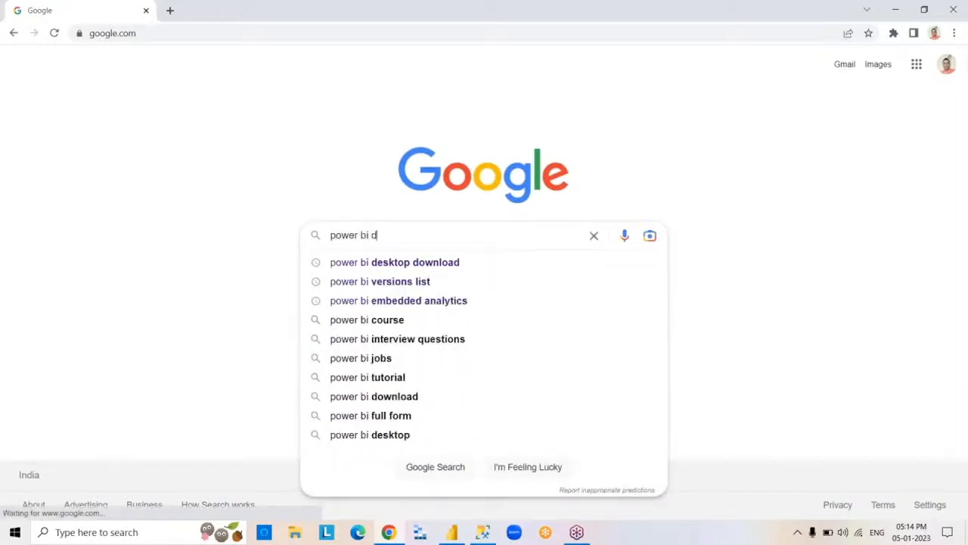
pyautogui.click(496, 263)
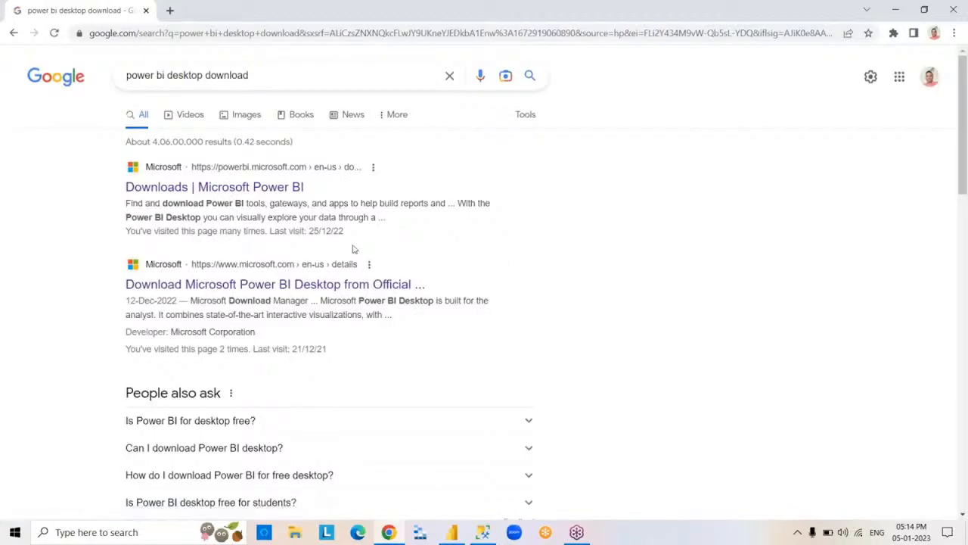
pyautogui.click(278, 194)
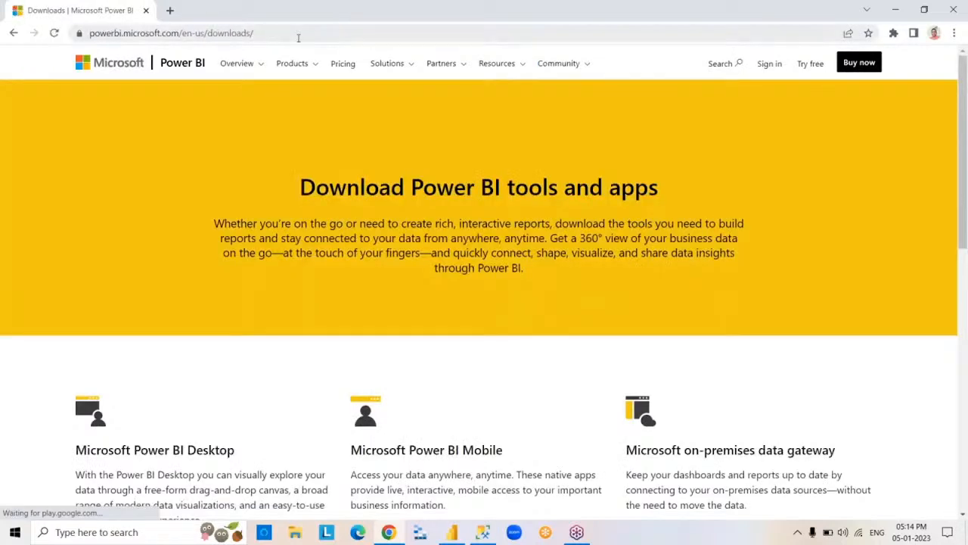
# Open the advanced download options for Microsoft Power BI Desktop.
pyautogui.click(298, 33)
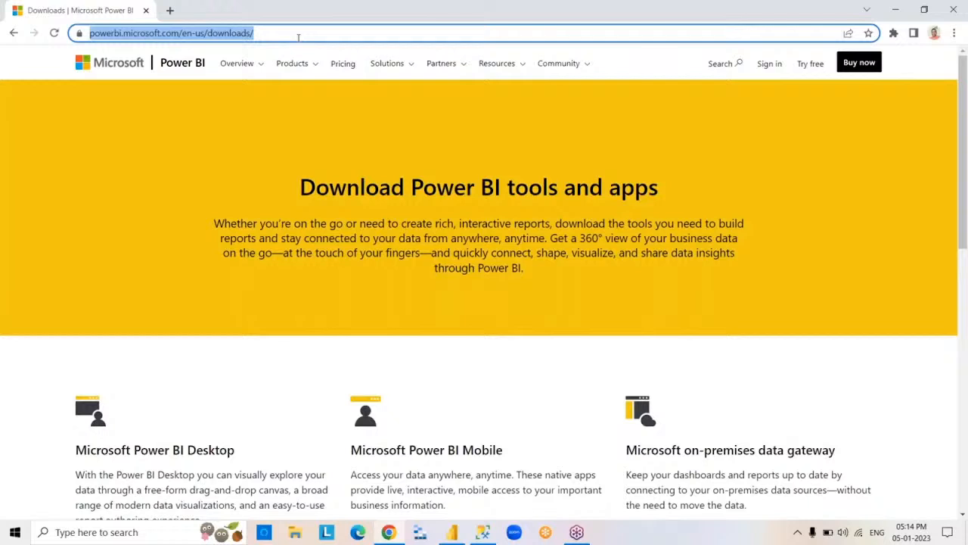
pyautogui.click(311, 34)
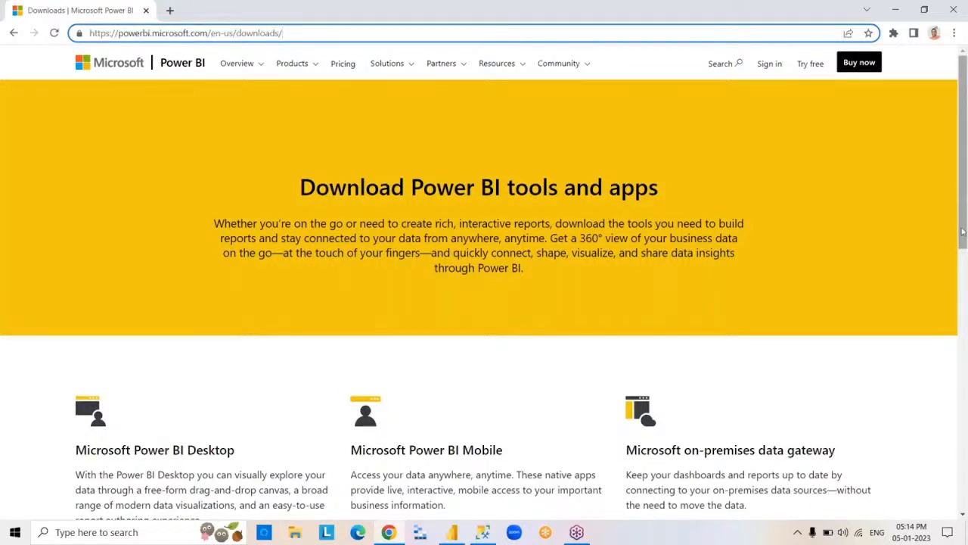
pyautogui.moveTo(962, 243); pyautogui.dragTo(963, 346)
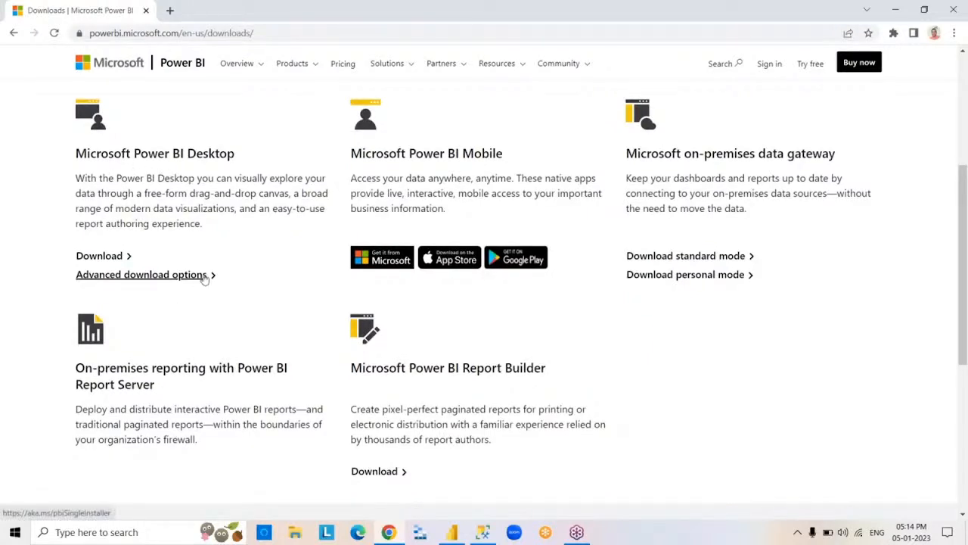
pyautogui.click(204, 276)
pyautogui.click(147, 11)
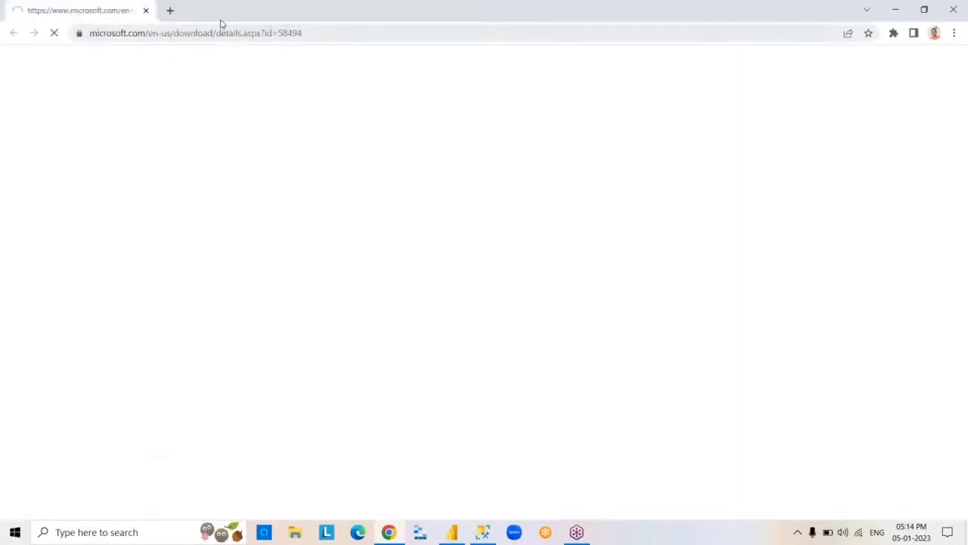
pyautogui.click(171, 10)
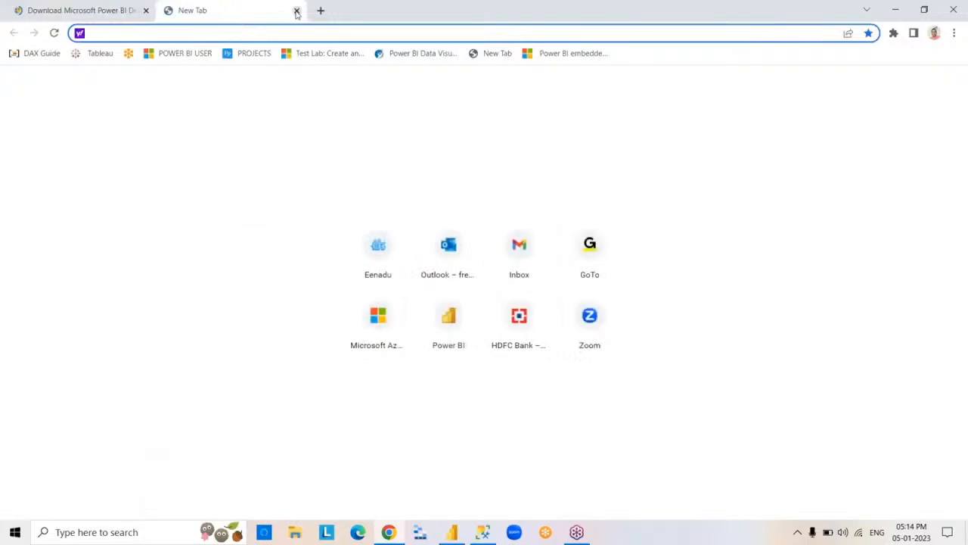
pyautogui.click(296, 11)
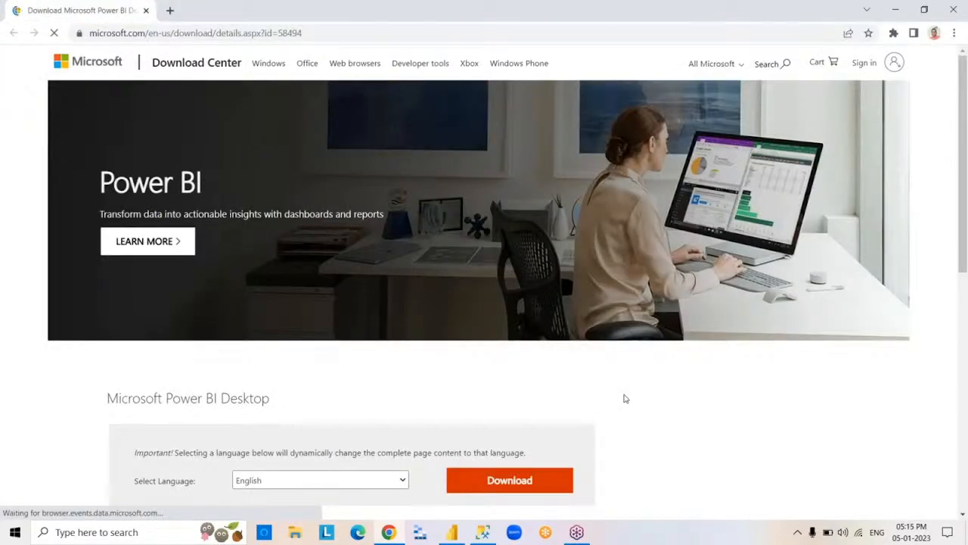
# Download the 64-bit Power BI Desktop installer, PBIDesktopSetup_x64.exe, from the Download Center page.
pyautogui.click(525, 485)
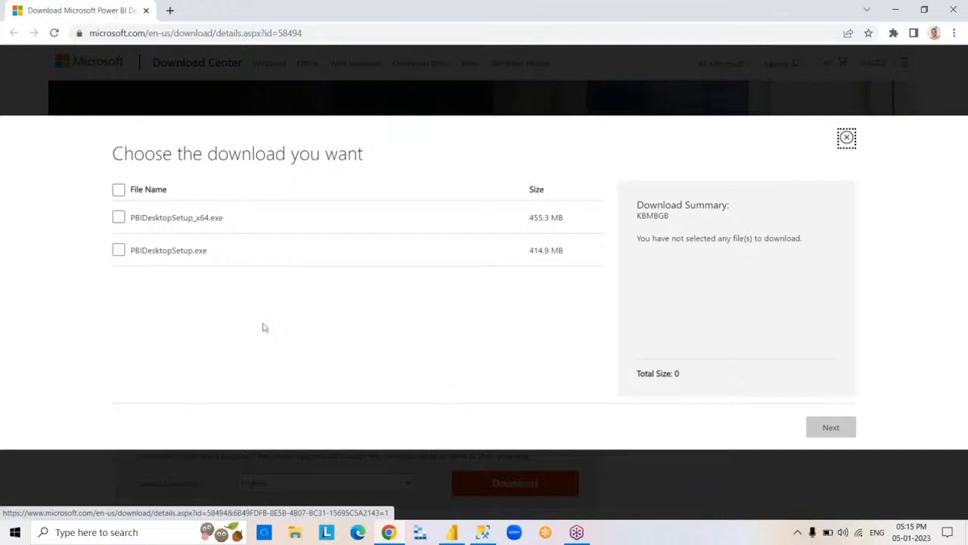
pyautogui.click(119, 218)
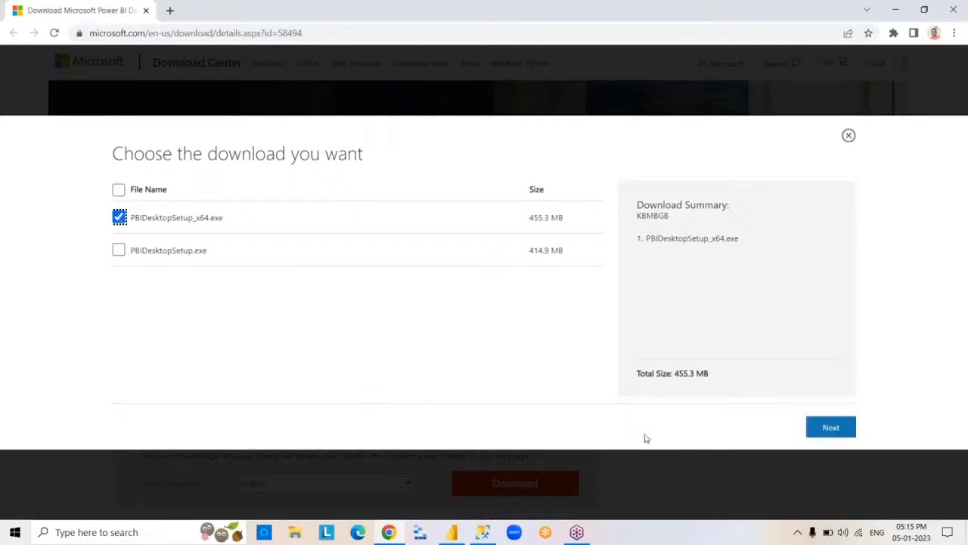
pyautogui.click(832, 428)
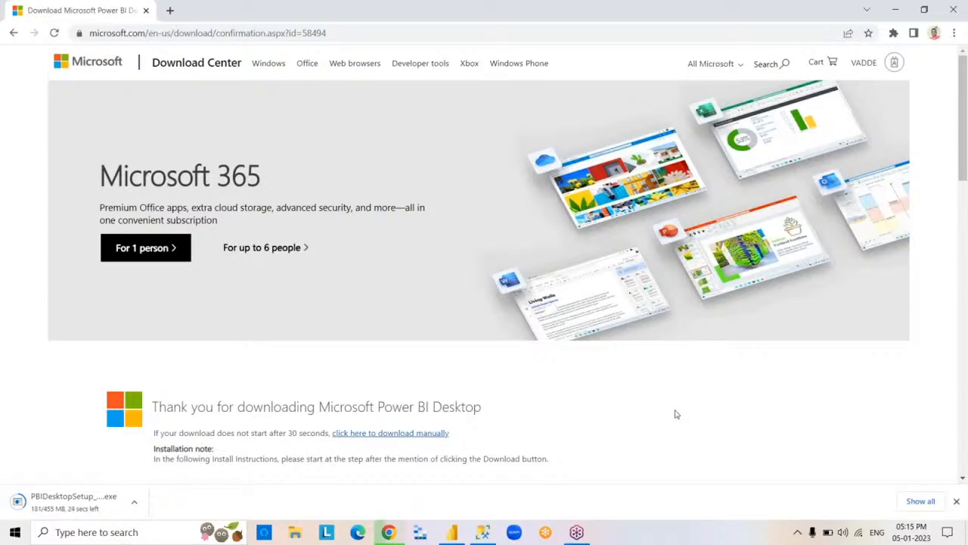
pyautogui.click(956, 53)
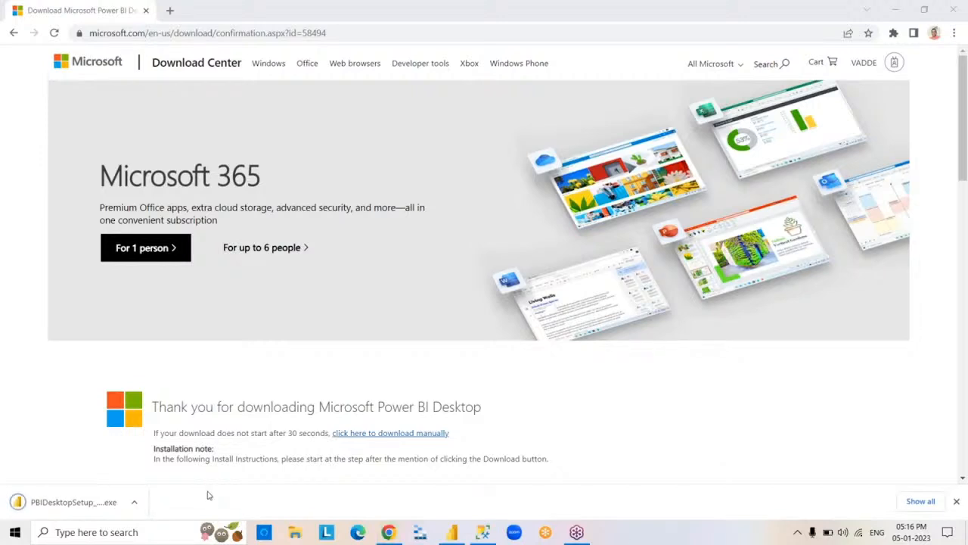
# Launch the downloaded Power BI Desktop installer and close the browser.
pyautogui.click(76, 507)
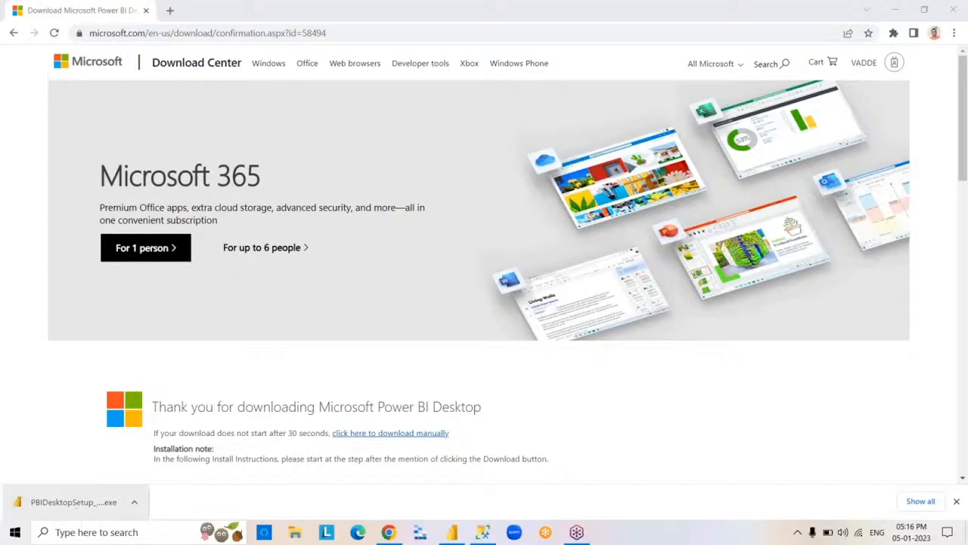
pyautogui.click(957, 502)
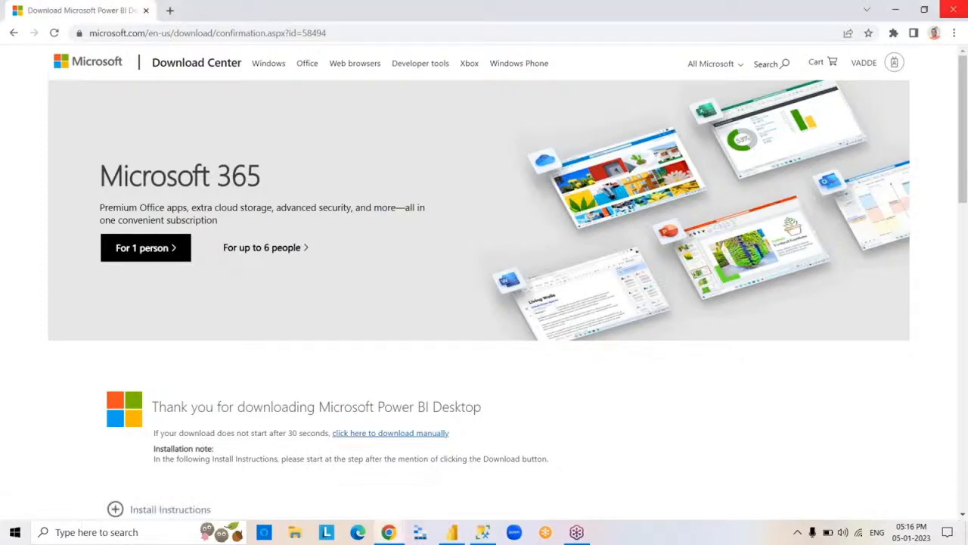
pyautogui.click(958, 10)
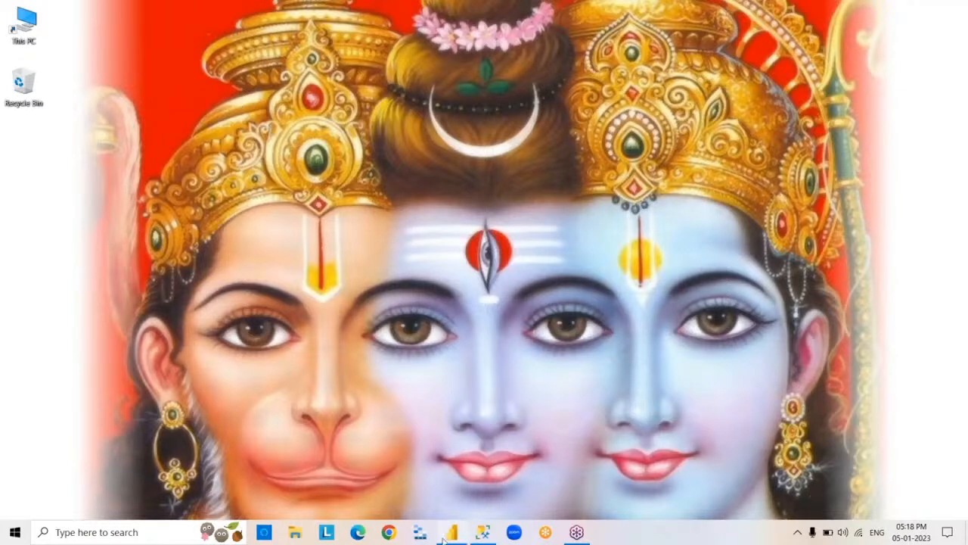
# Open the Downloads folder in File Explorer and run PBIDesktopSetup_x64.
pyautogui.click(301, 536)
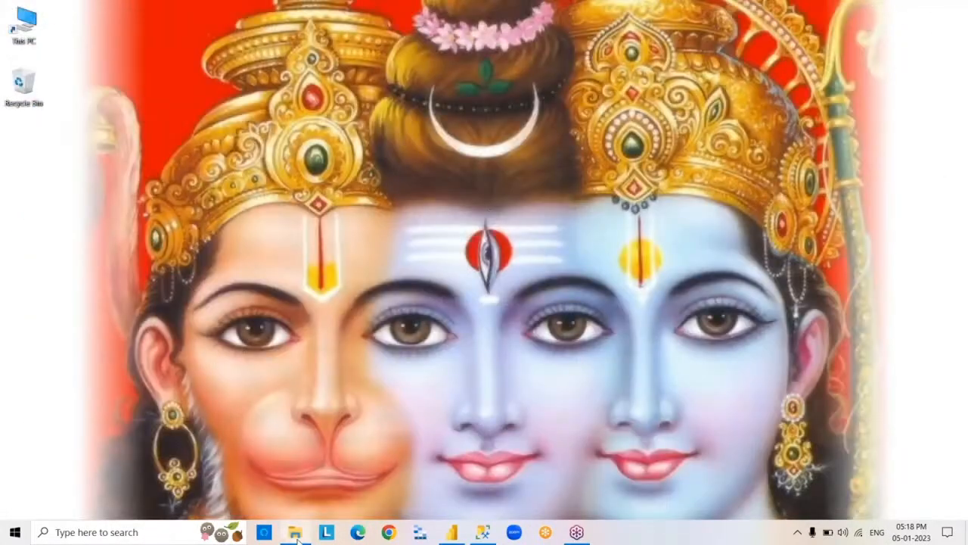
pyautogui.click(297, 534)
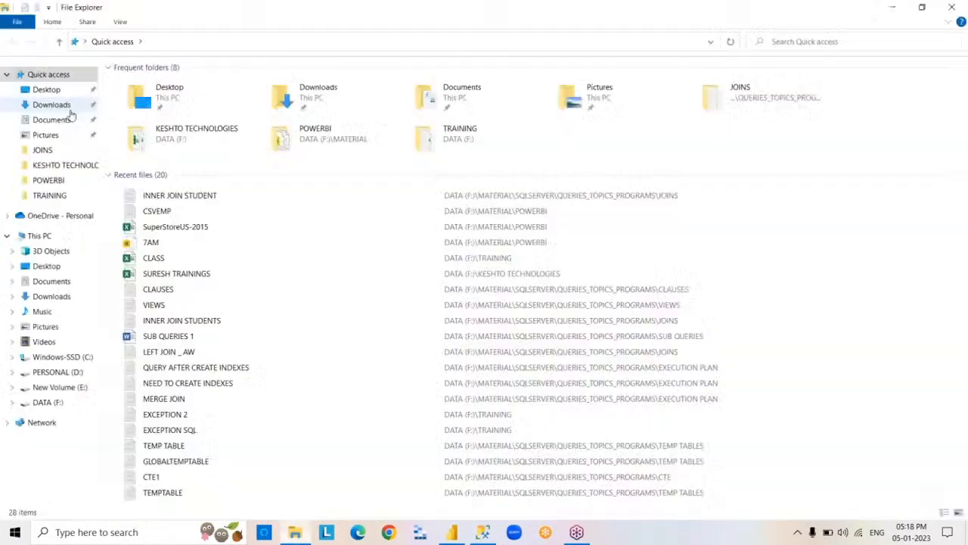
pyautogui.click(67, 105)
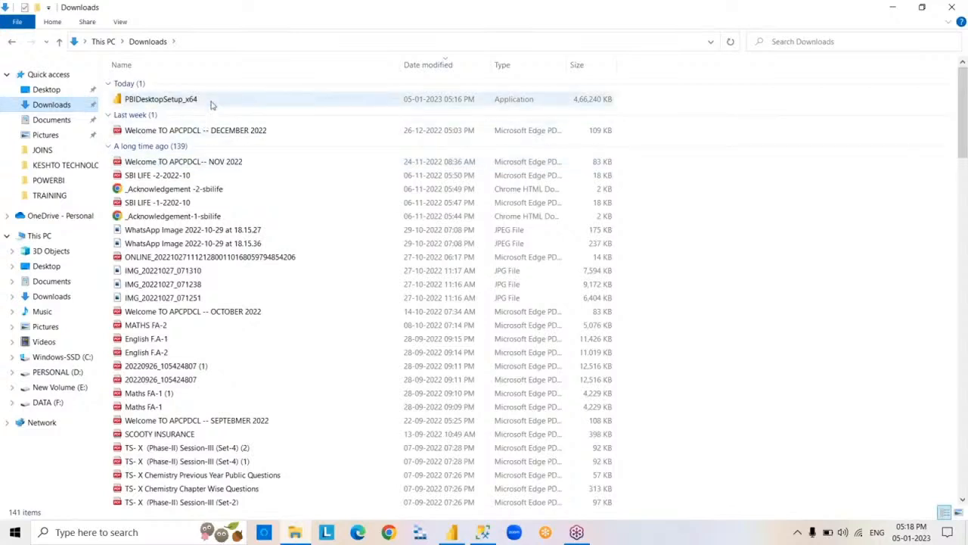
pyautogui.click(210, 101)
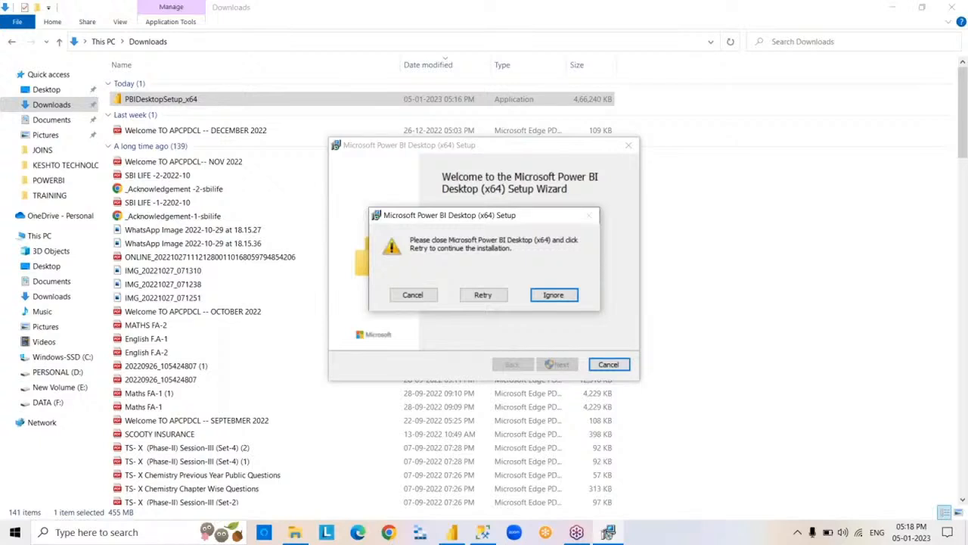
# Try to continue the installation by ignoring the running Power BI Desktop, and close the setup wizard.
pyautogui.click(551, 297)
pyautogui.click(496, 300)
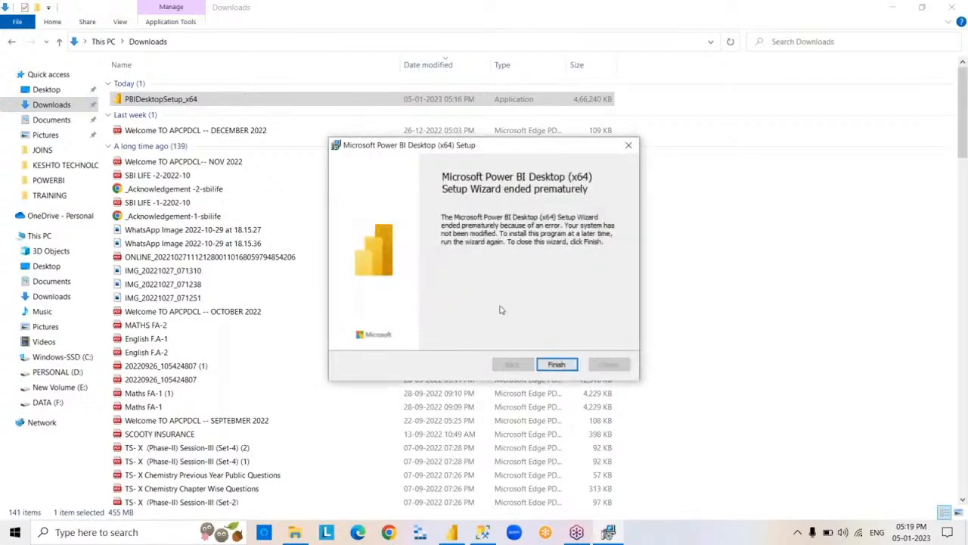
pyautogui.click(558, 365)
# Run PBIDesktopSetup_x64 again, try the retry and ignore options for the running application, and close the wizard.
pyautogui.doubleClick(222, 106)
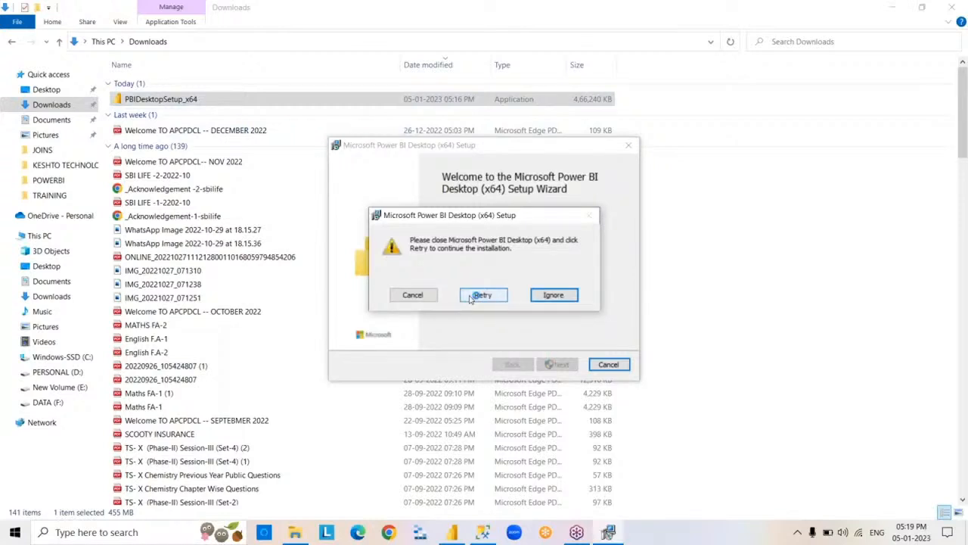
pyautogui.click(470, 297)
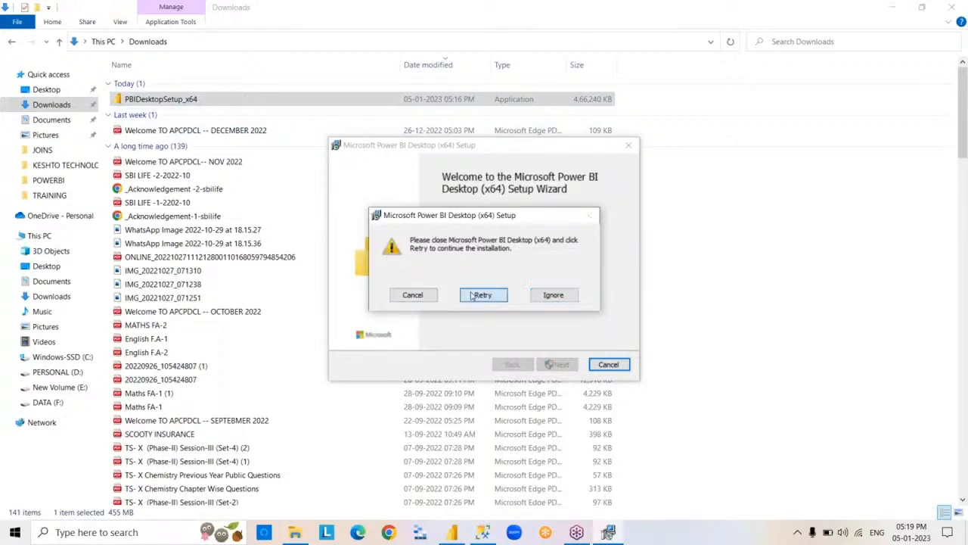
pyautogui.click(566, 295)
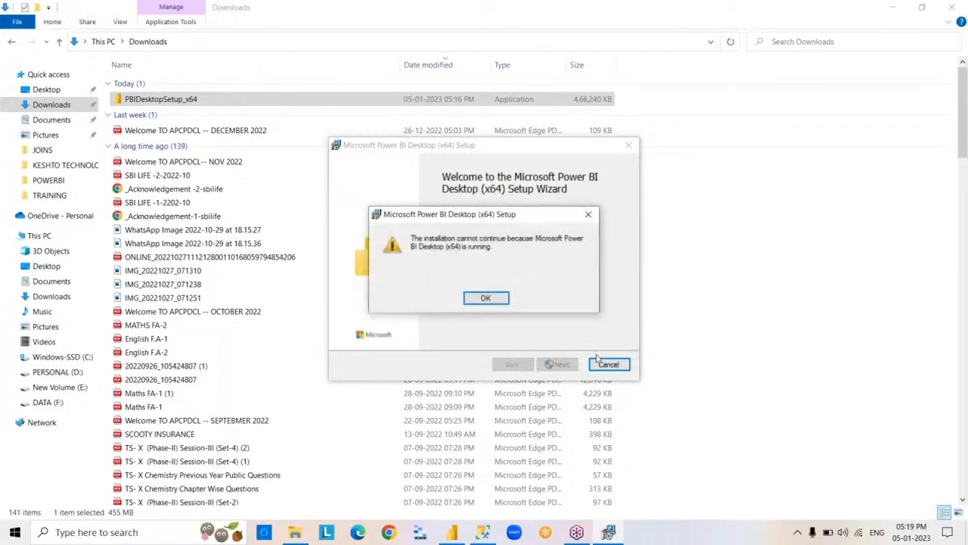
pyautogui.click(500, 299)
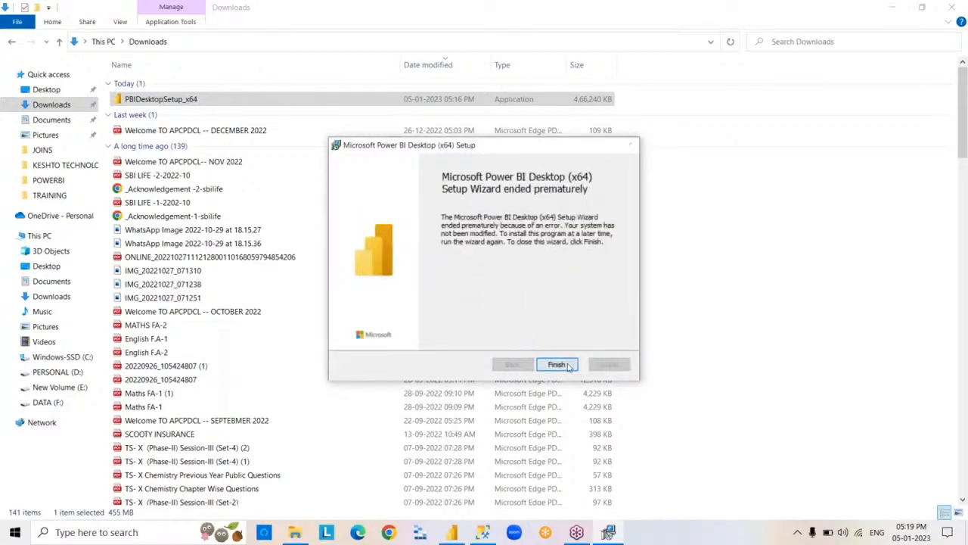
pyautogui.click(567, 366)
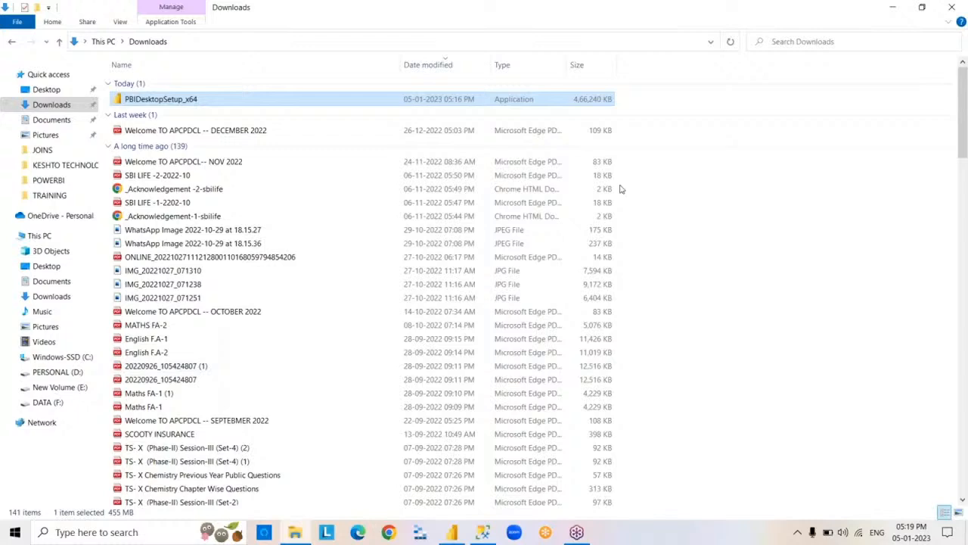
# Try to permanently delete the PBIDesktopSetup_x64 installer from the Downloads folder.
pyautogui.hotkey('shift', 'Delete')
pyautogui.press('Return')
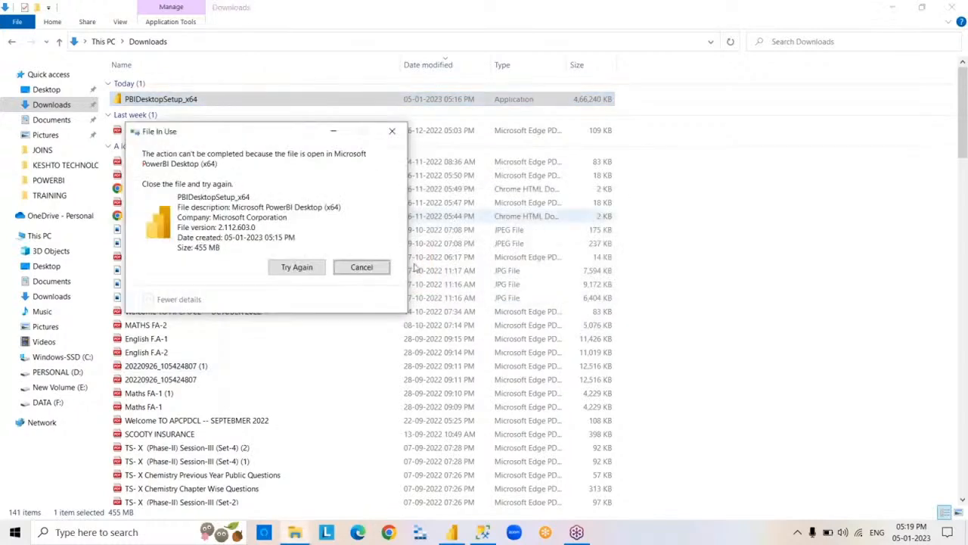
pyautogui.click(361, 268)
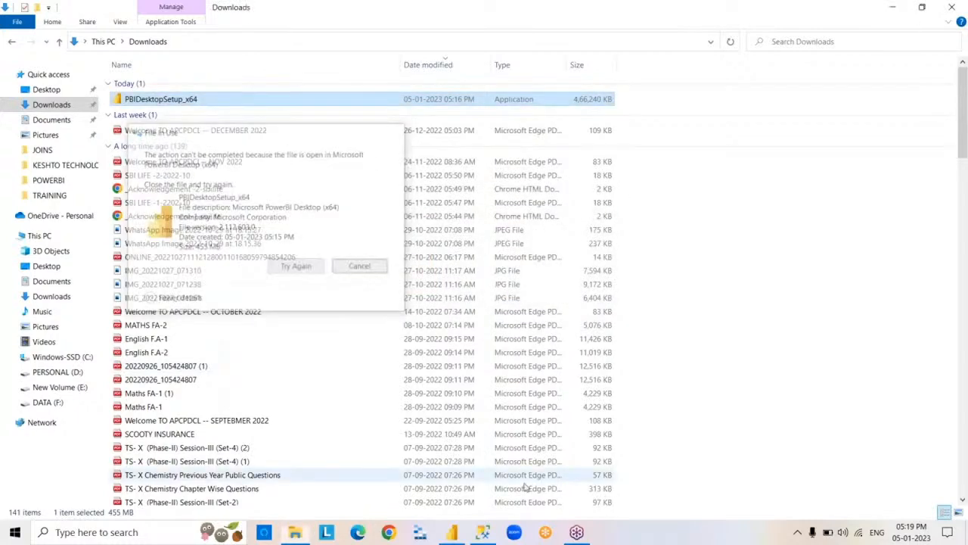
# Close the Downloads folder, switch to the open Power BI Desktop window and expand the Fields pane.
pyautogui.click(952, 7)
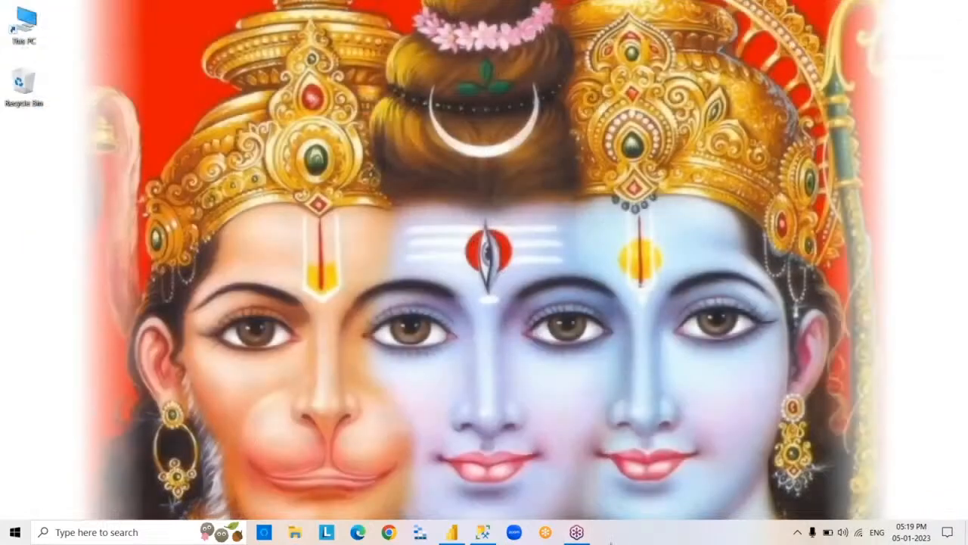
pyautogui.click(452, 533)
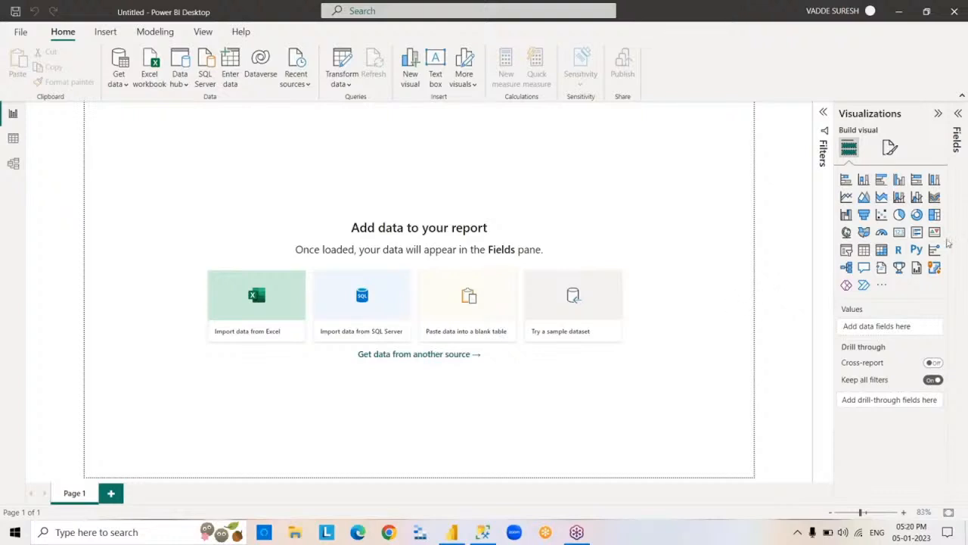
pyautogui.click(958, 224)
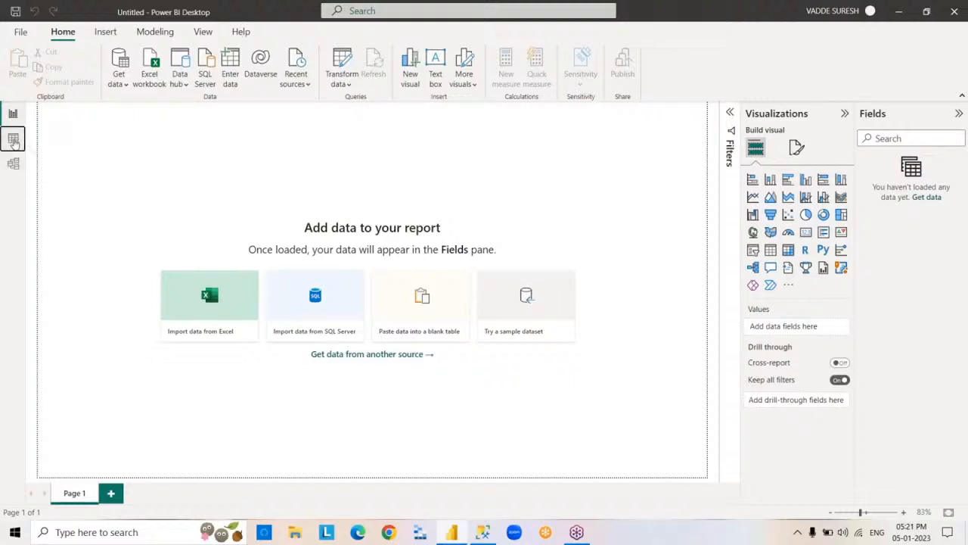
# View the empty Data view, return to the Report view and look through the common data sources available for import.
pyautogui.click(13, 138)
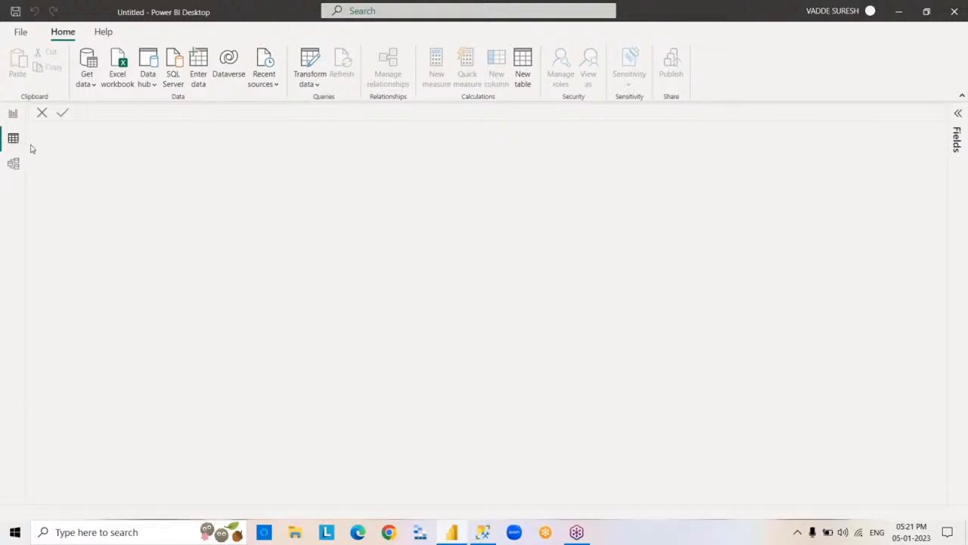
pyautogui.click(14, 121)
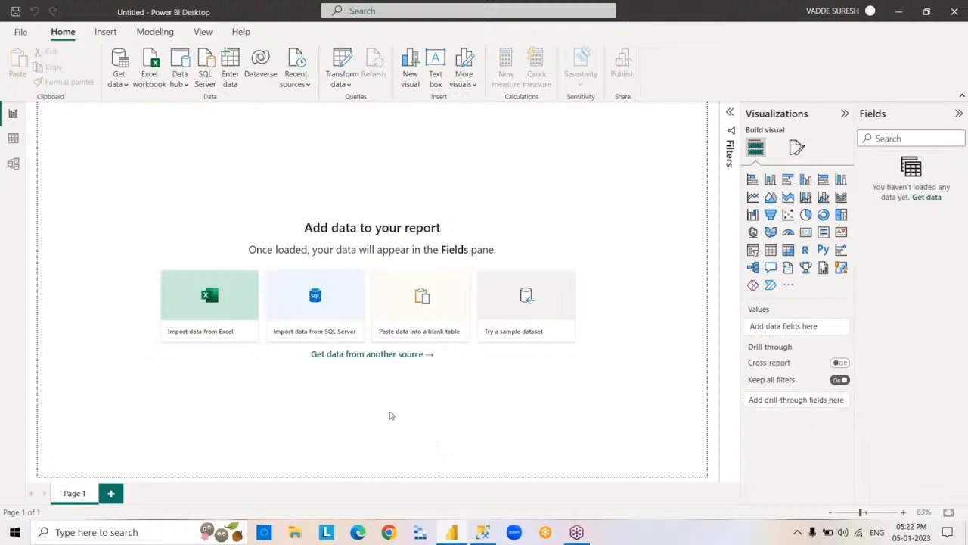
pyautogui.click(128, 90)
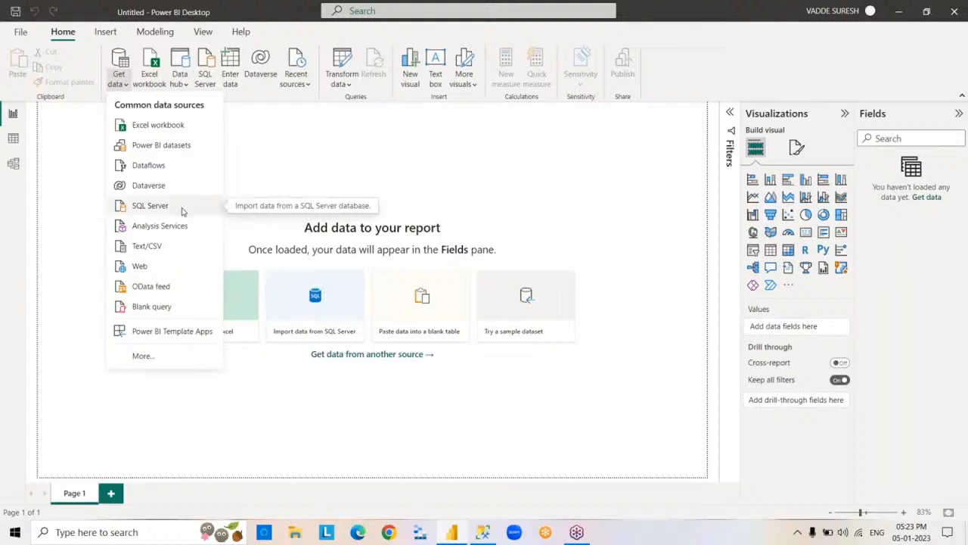
pyautogui.click(447, 162)
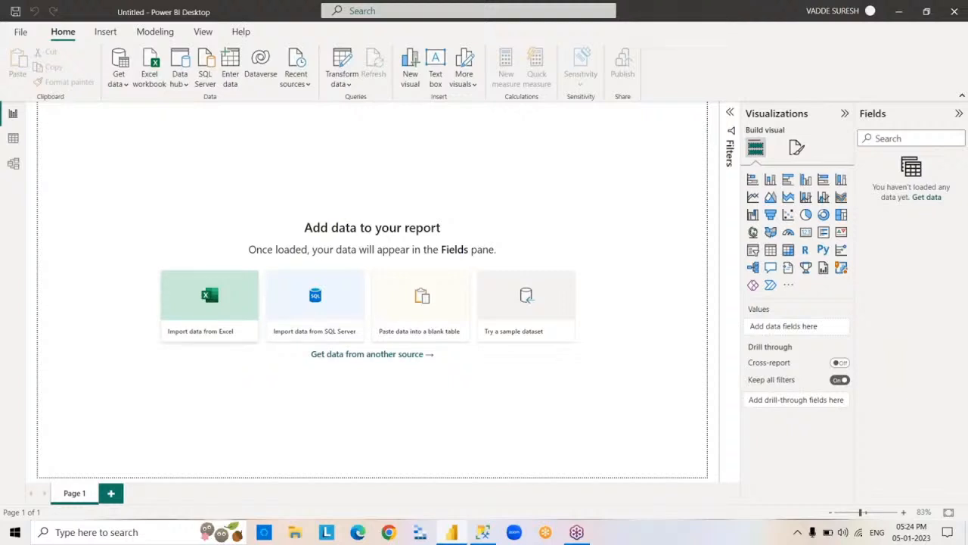
# Save the report as a Power BI file named 5PM in the POWERBI folder.
pyautogui.click(26, 37)
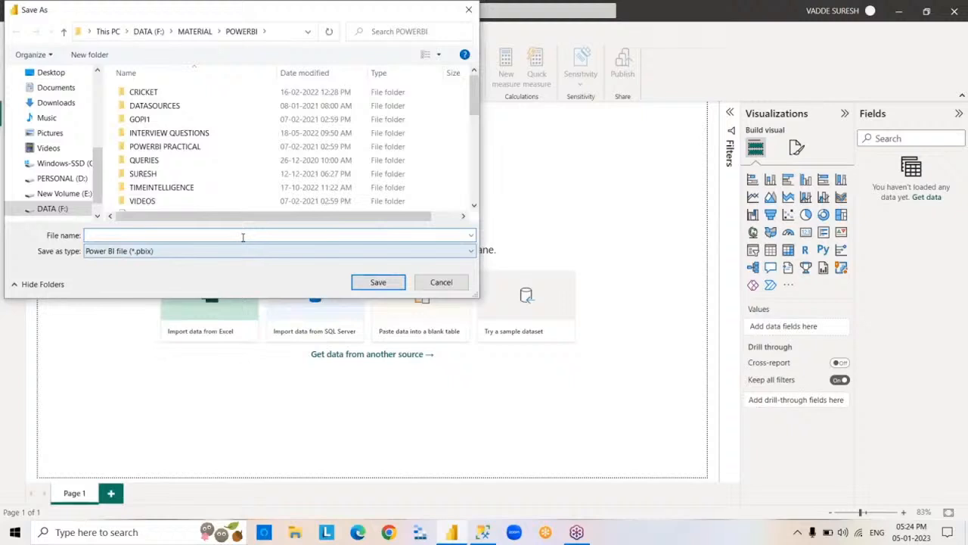
pyautogui.write('5PM')
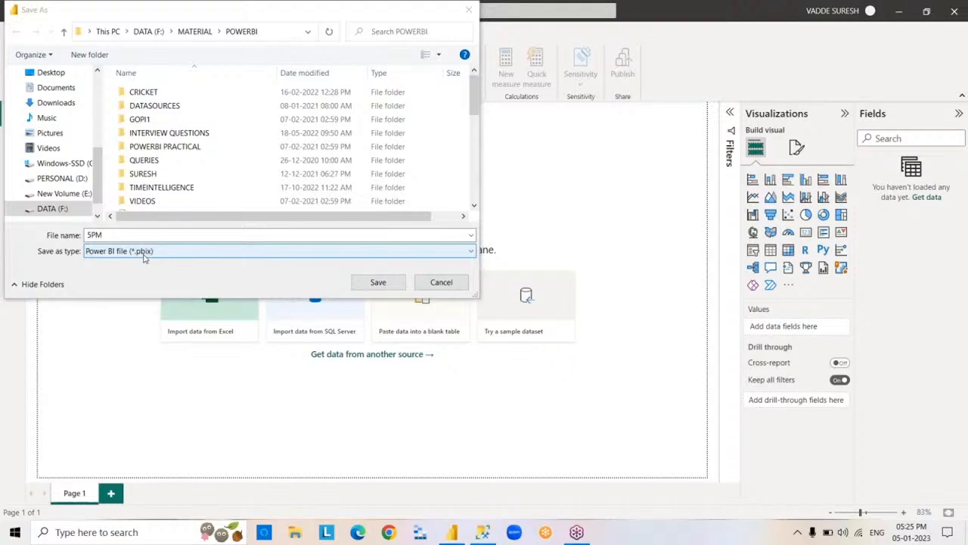
pyautogui.press('Return')
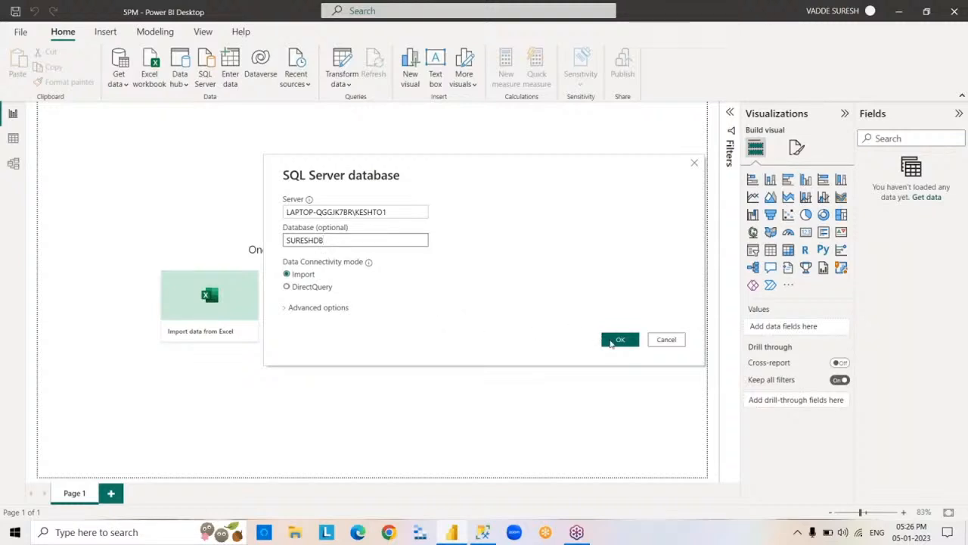
# Connect to the SURESHDB database on server LAPTOP-QGGJK7BR\KESHTO1 in Import mode and load the EMP, DEPT and DEPT1 tables.
pyautogui.click(612, 344)
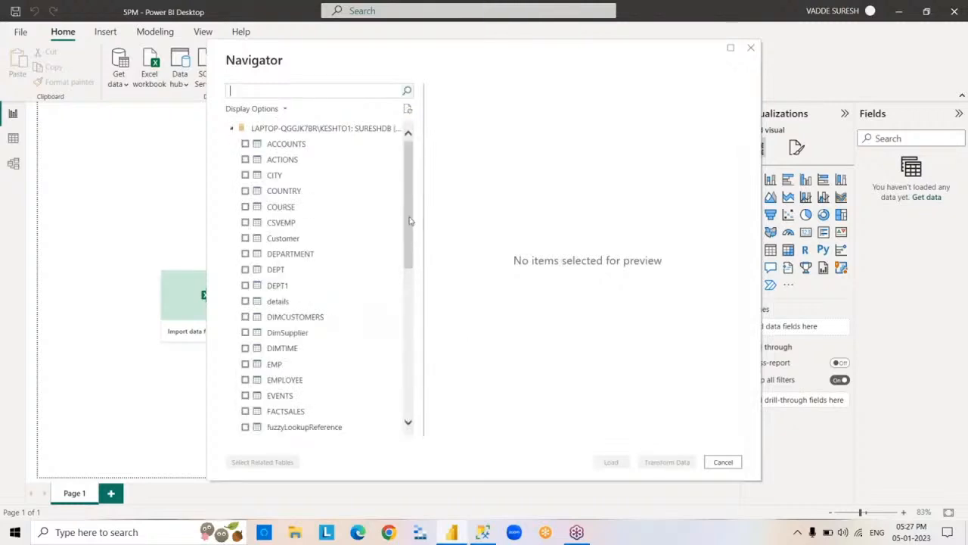
pyautogui.moveTo(411, 235); pyautogui.dragTo(412, 147)
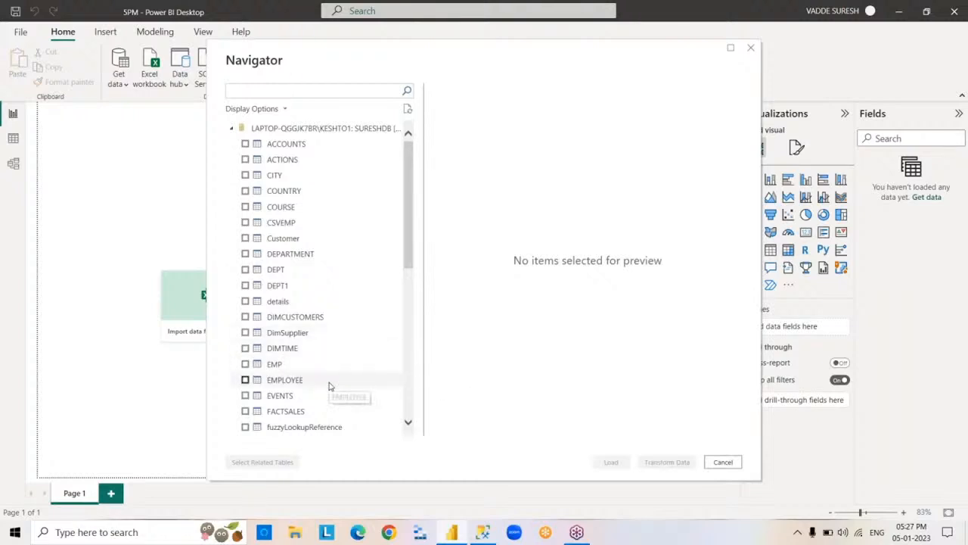
pyautogui.click(244, 364)
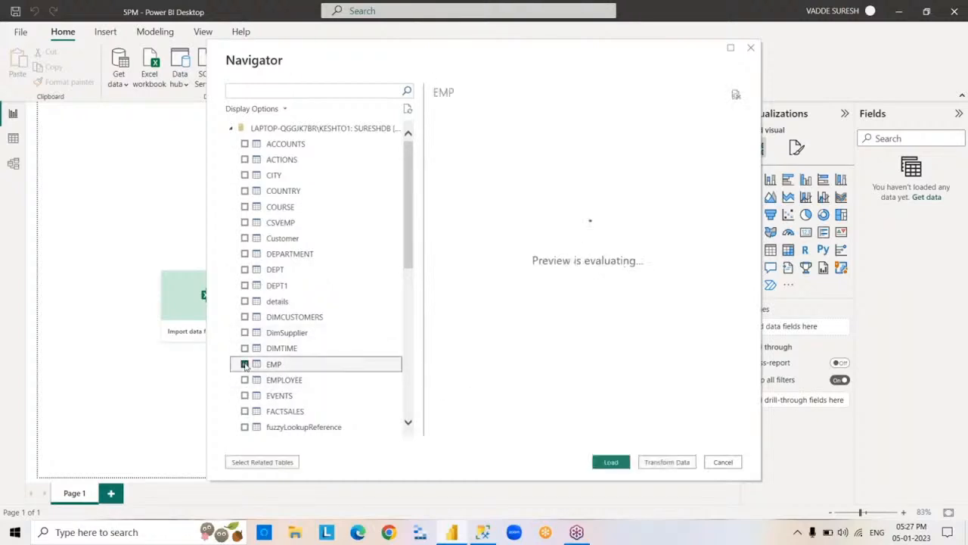
pyautogui.click(245, 270)
pyautogui.click(244, 286)
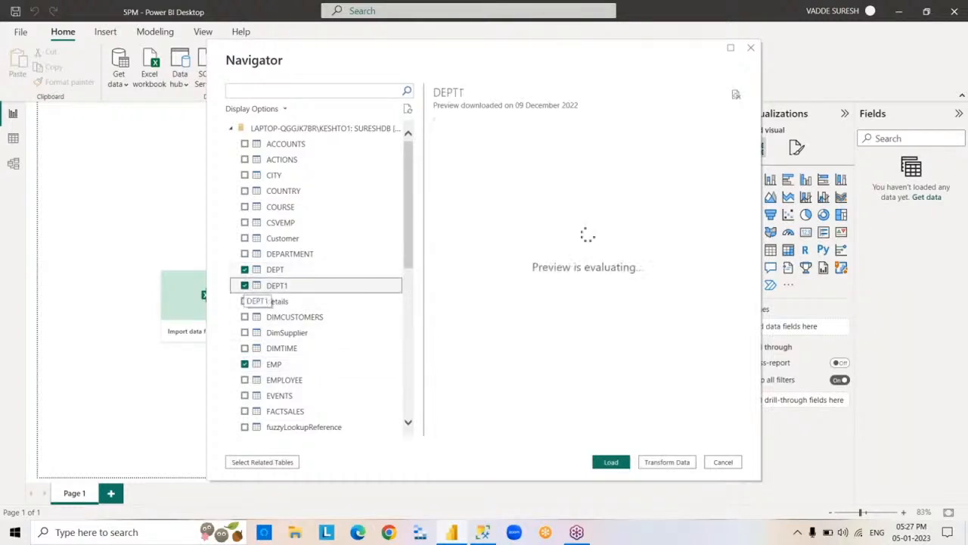
pyautogui.click(611, 462)
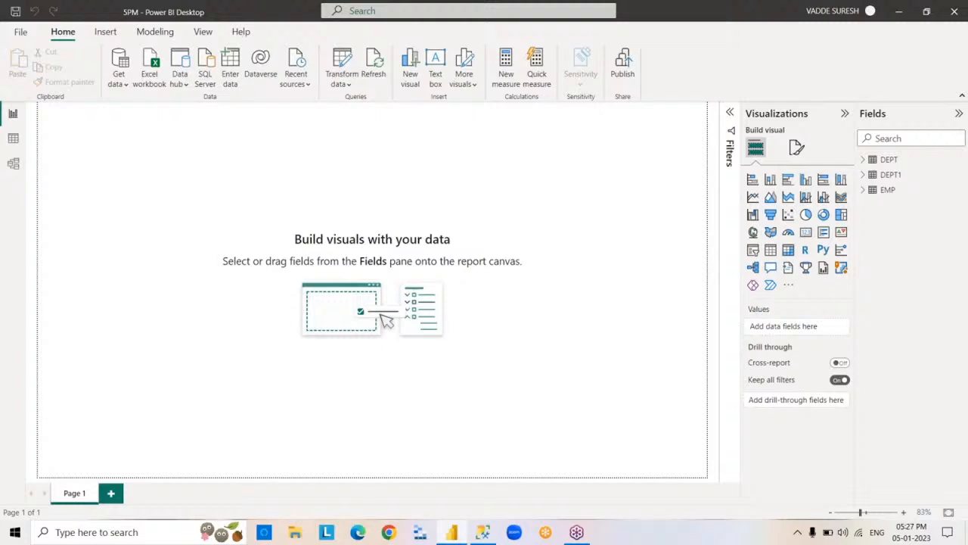
# Examine the EMP table's field list and its rows in the Data view.
pyautogui.click(864, 190)
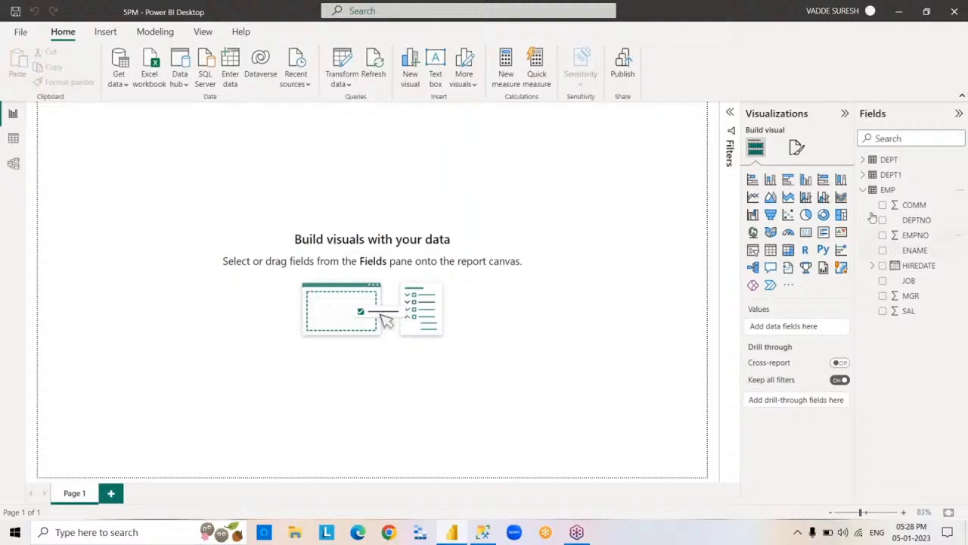
pyautogui.click(863, 190)
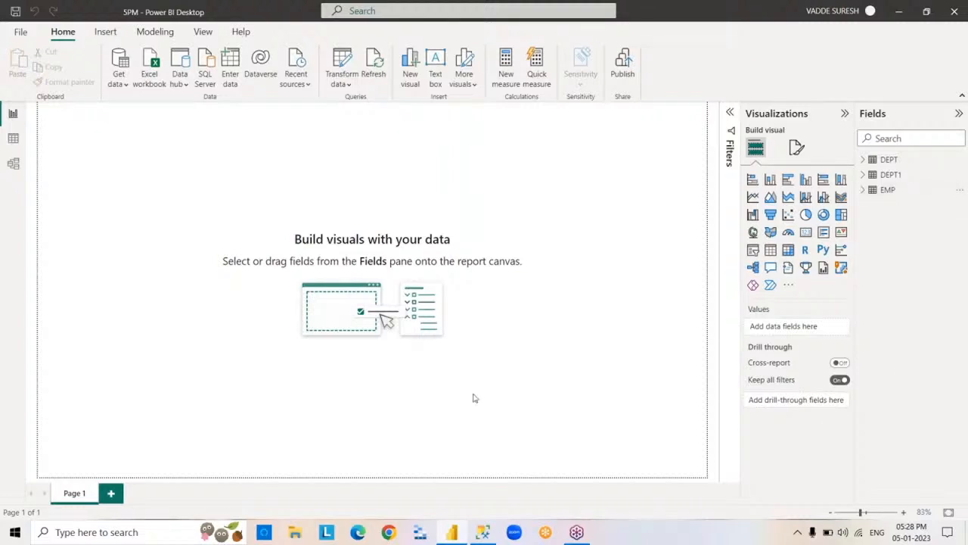
pyautogui.click(15, 142)
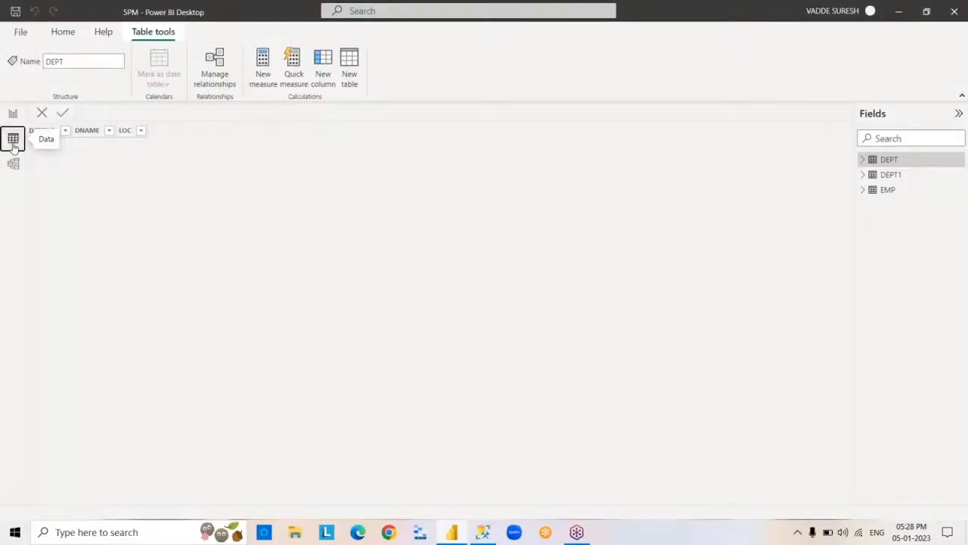
pyautogui.click(885, 194)
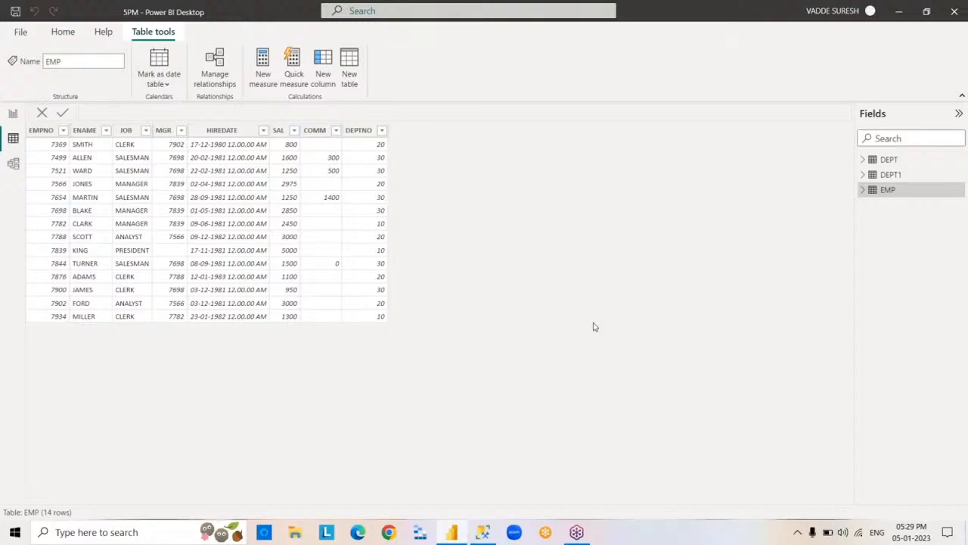
# Start another SQL Server import with server LAPTOP-QGGJK7BR\KESHTO1 and database SURESHDB.
pyautogui.click(64, 34)
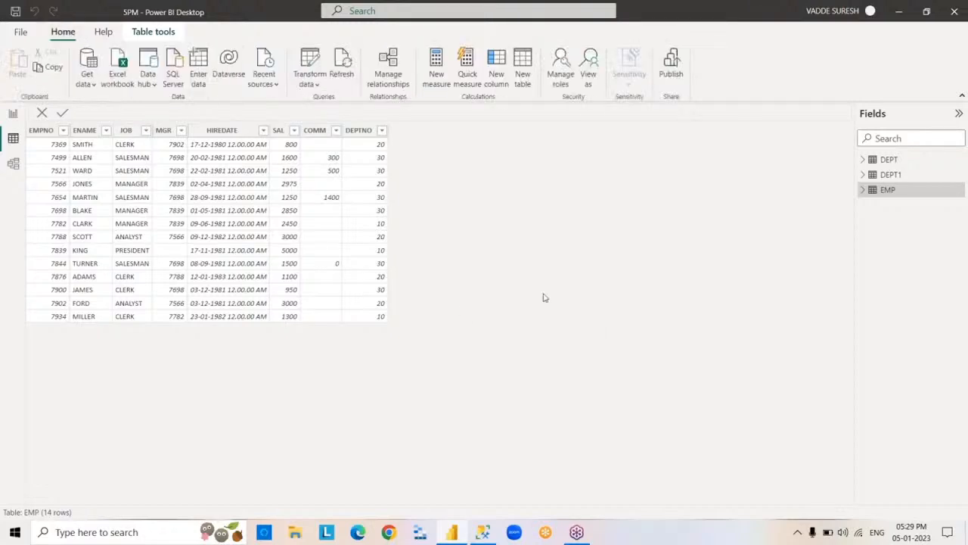
pyautogui.click(93, 84)
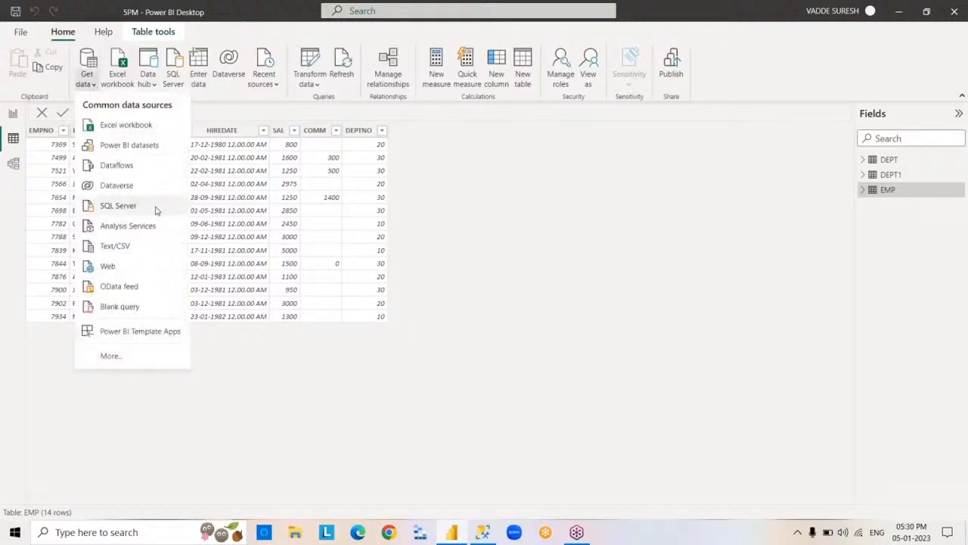
pyautogui.click(156, 207)
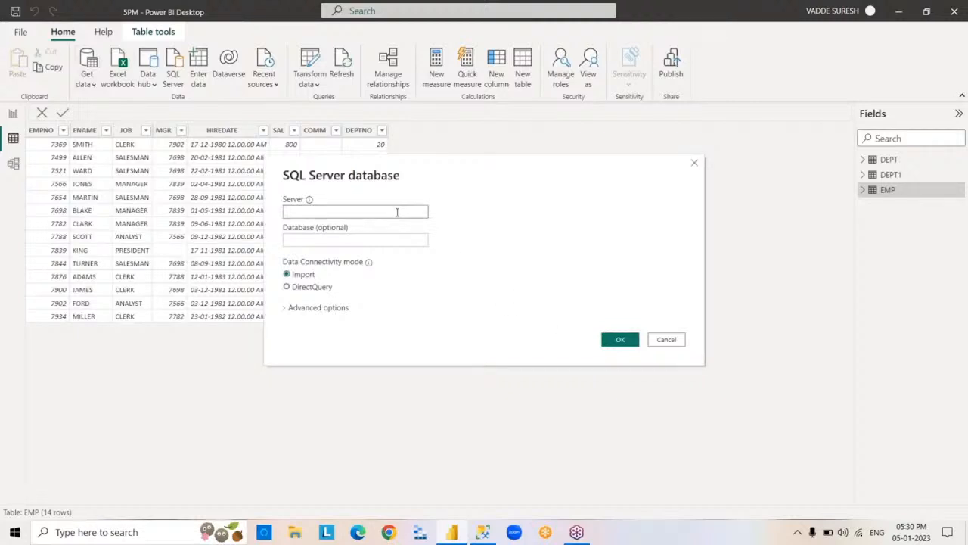
pyautogui.write('LAPTOP-QGGJK7BR\\KESHTO1')
pyautogui.click(377, 241)
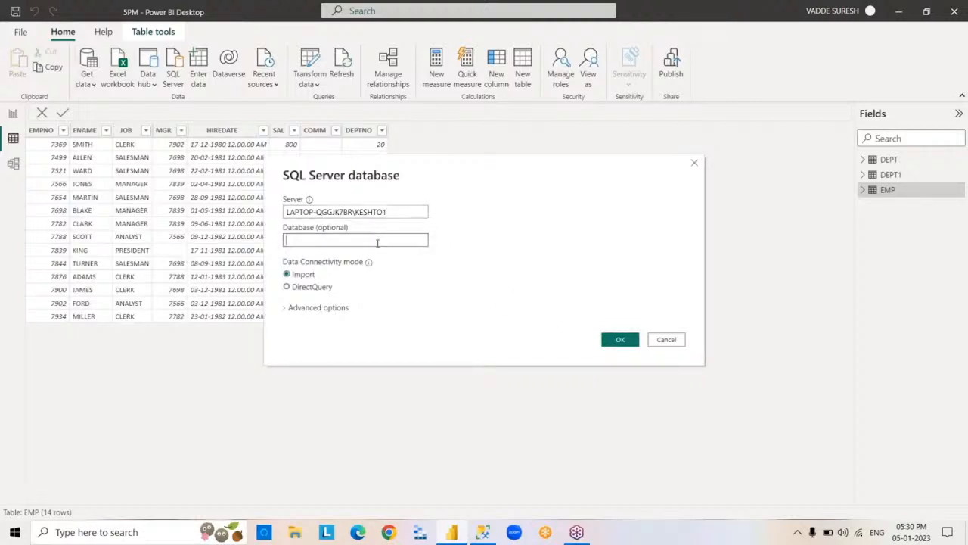
pyautogui.write('SURESHDB')
# Use DirectQuery mode with the SQL statement SELECT*FROM EMP and load the query result.
pyautogui.click(288, 288)
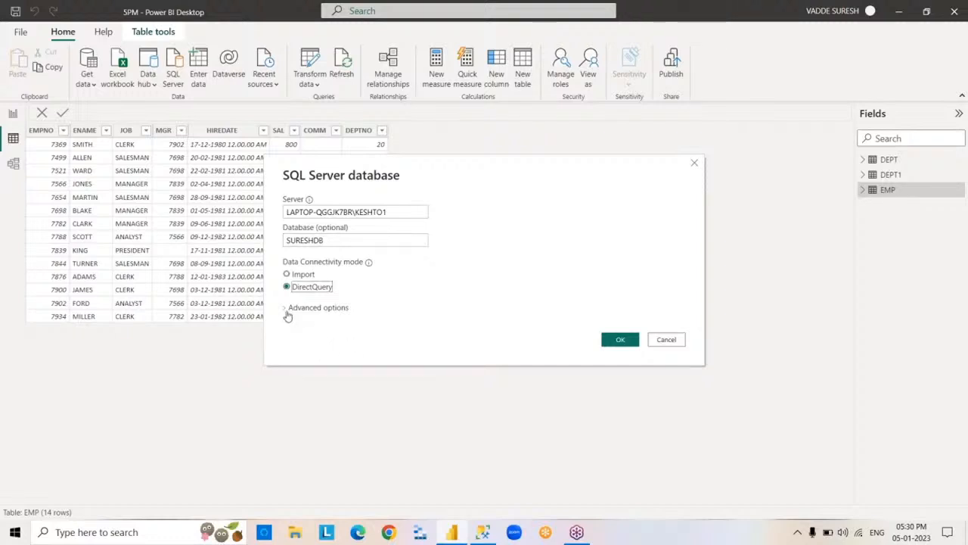
pyautogui.click(288, 312)
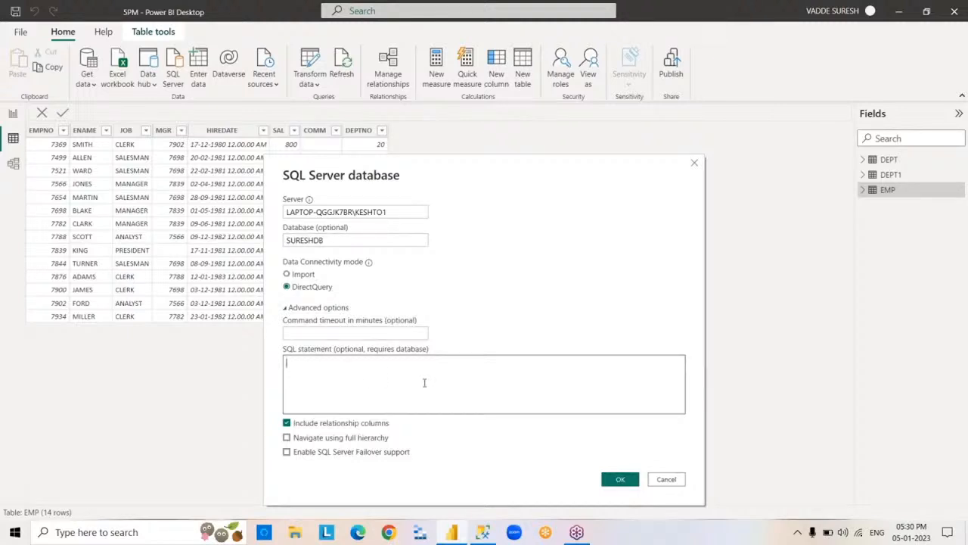
pyautogui.write('SELECT*FROM EMP')
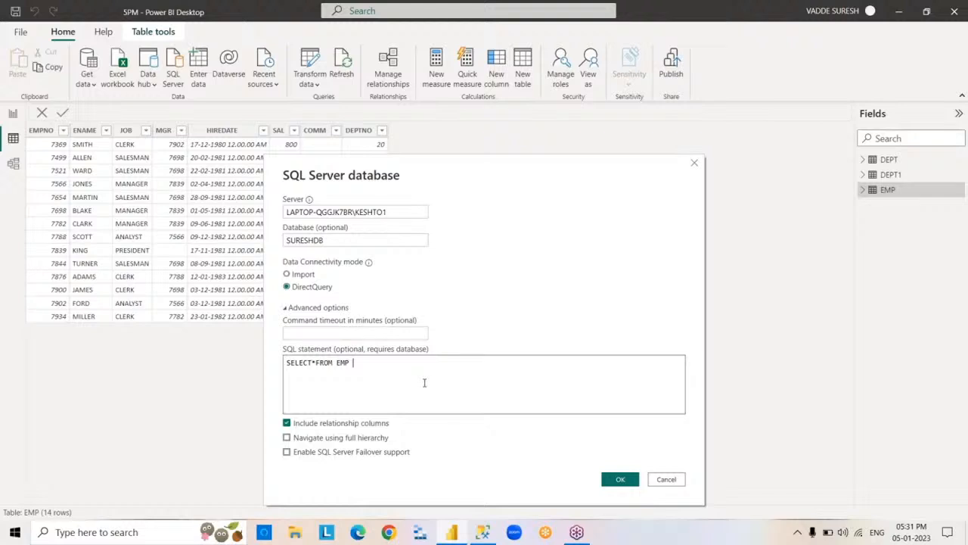
pyautogui.click(618, 478)
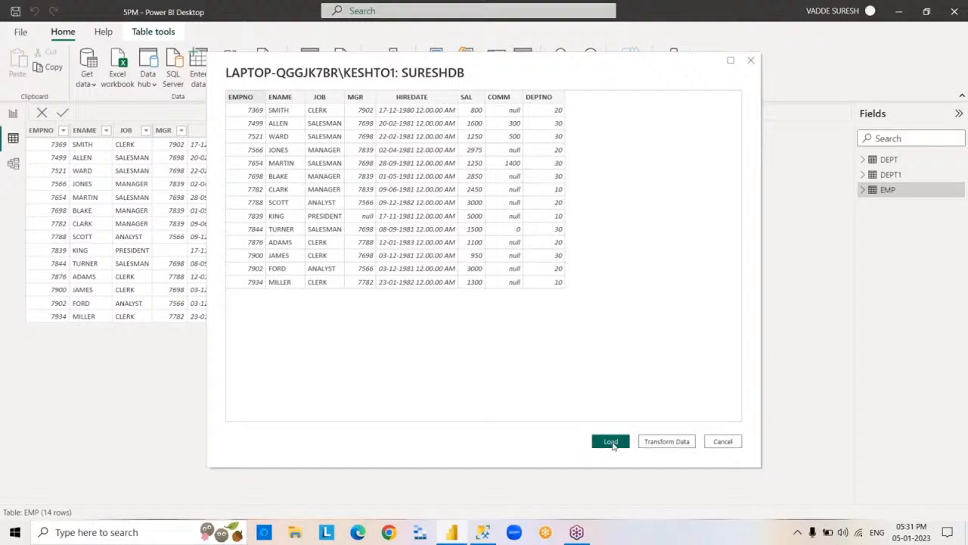
pyautogui.click(612, 441)
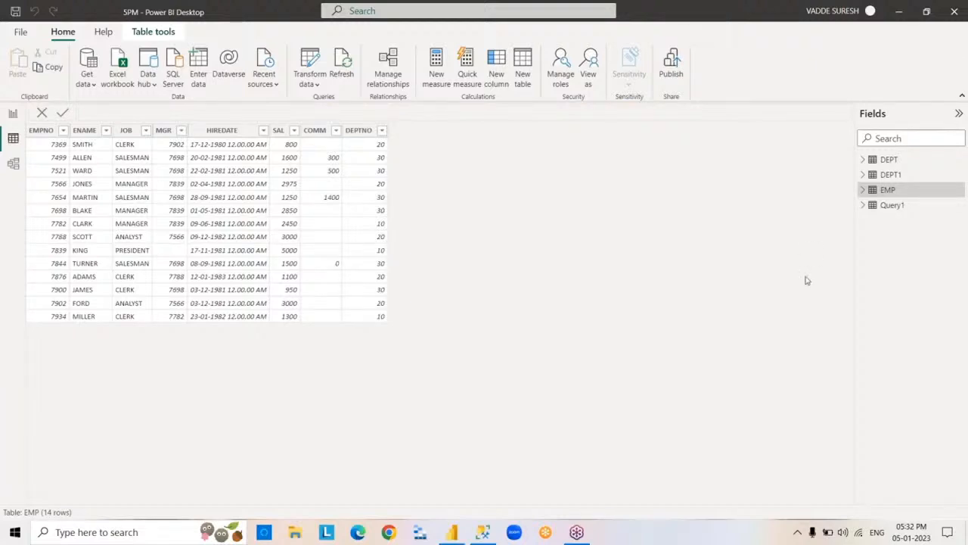
# Rename the Query1 table as EMP1.
pyautogui.doubleClick(891, 206)
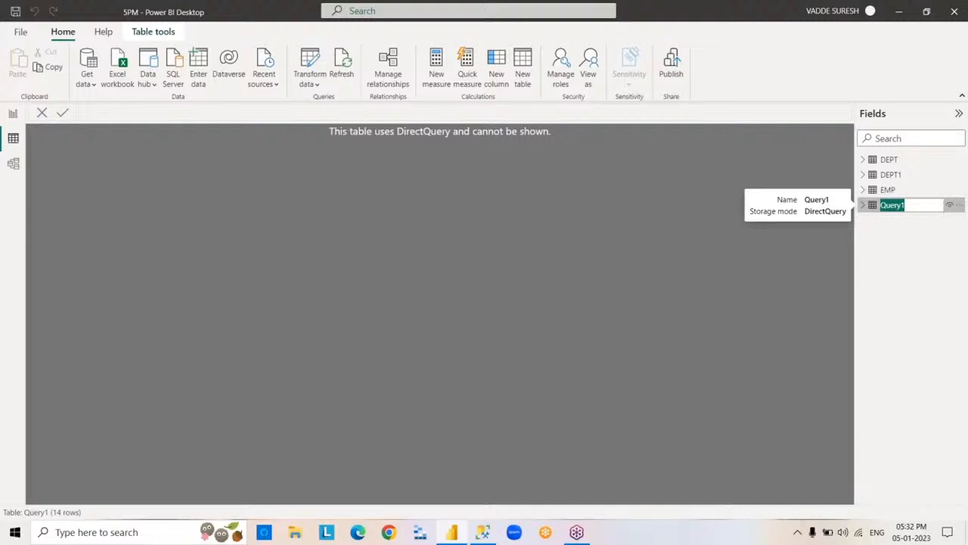
pyautogui.write('EMP1')
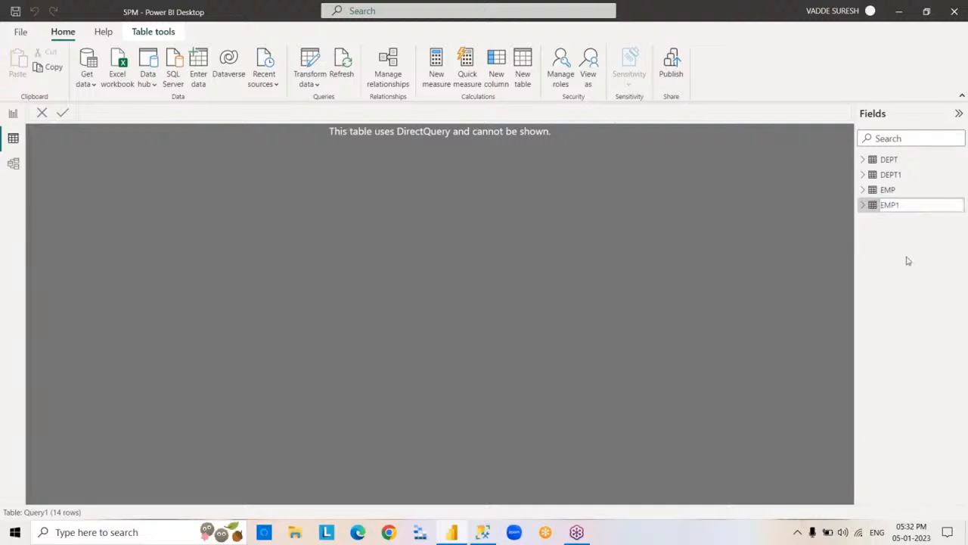
pyautogui.press('Return')
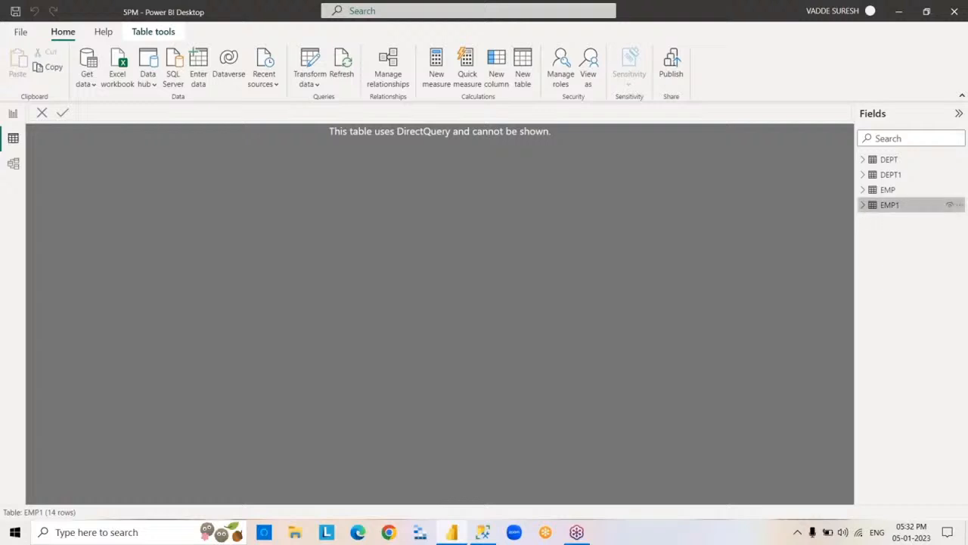
# Inspect the field list of the DirectQuery table EMP1 and compare it with the imported EMP table's data and storage mode.
pyautogui.click(863, 206)
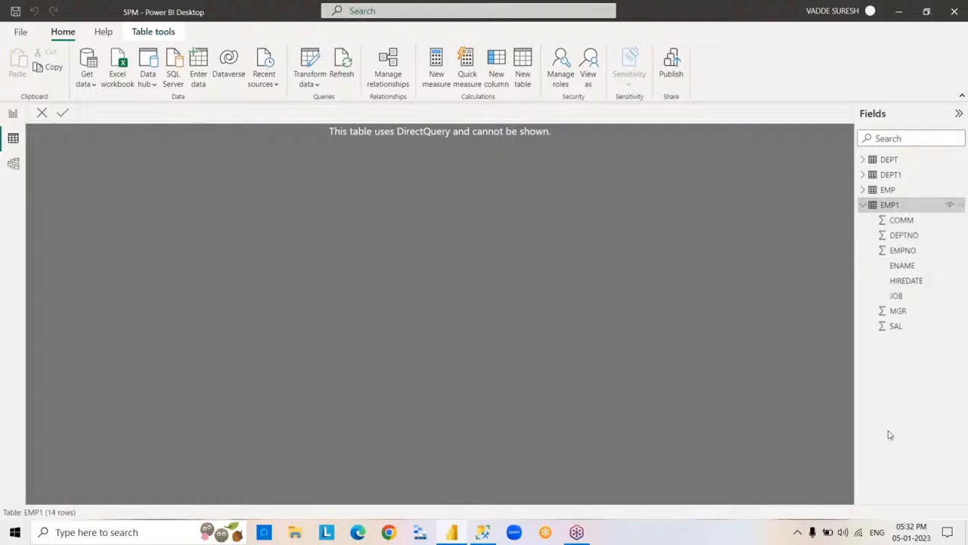
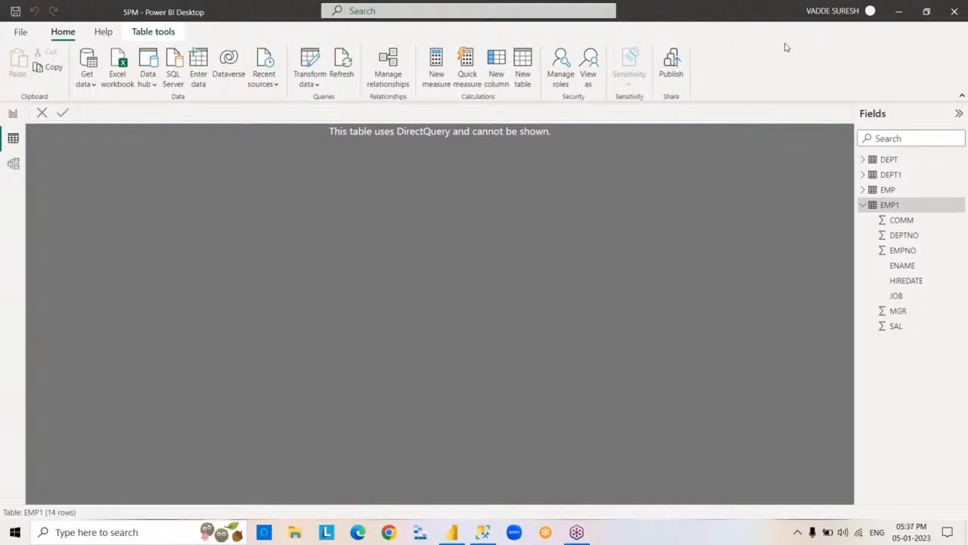
pyautogui.click(863, 205)
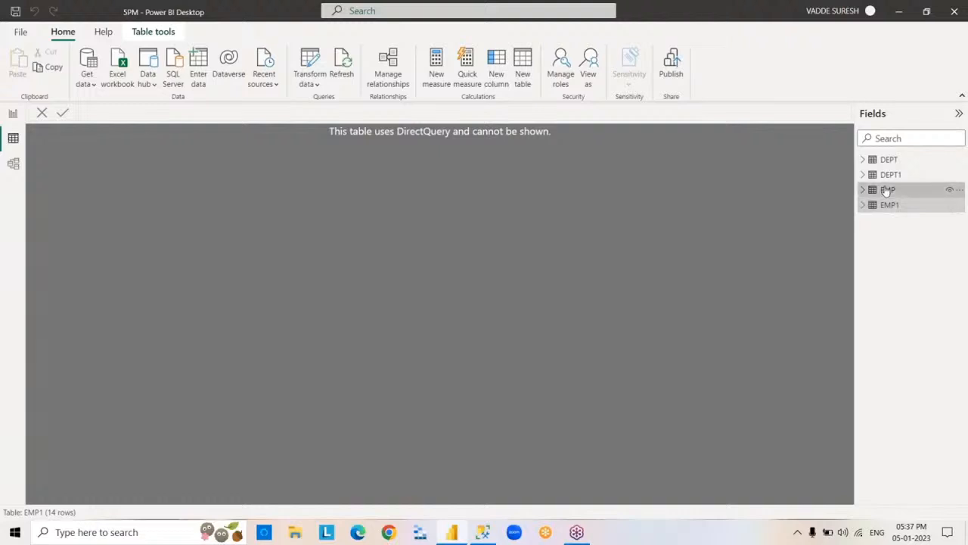
pyautogui.click(887, 190)
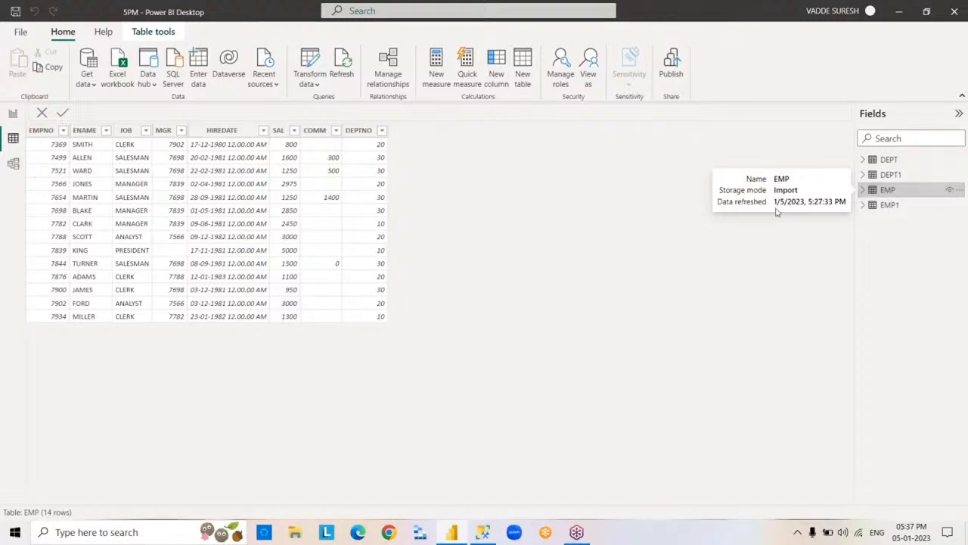
# Start an Excel workbook import and open SuperStoreUS-2015 from the POWERBI folder in Excel to preview it.
pyautogui.click(94, 86)
pyautogui.click(163, 129)
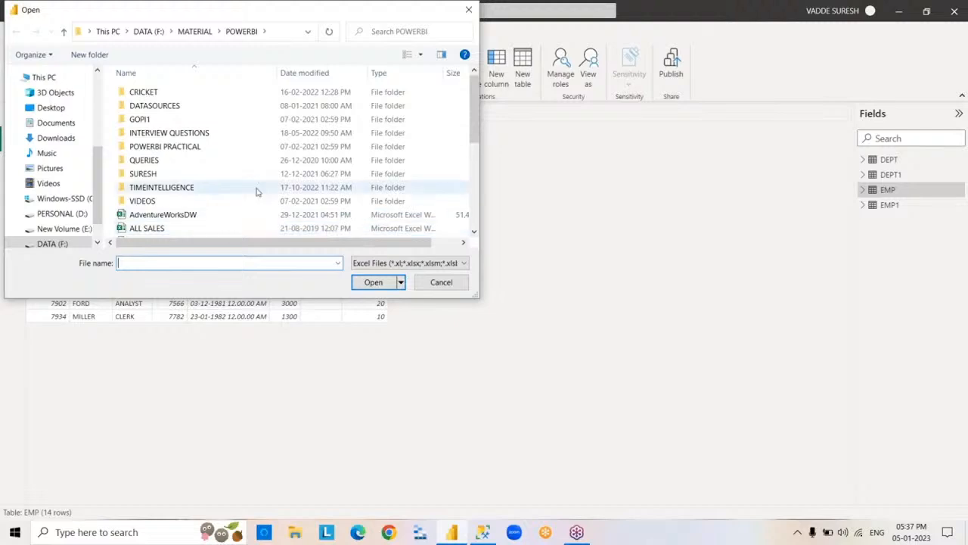
pyautogui.moveTo(478, 114); pyautogui.dragTo(493, 207)
pyautogui.click(221, 195)
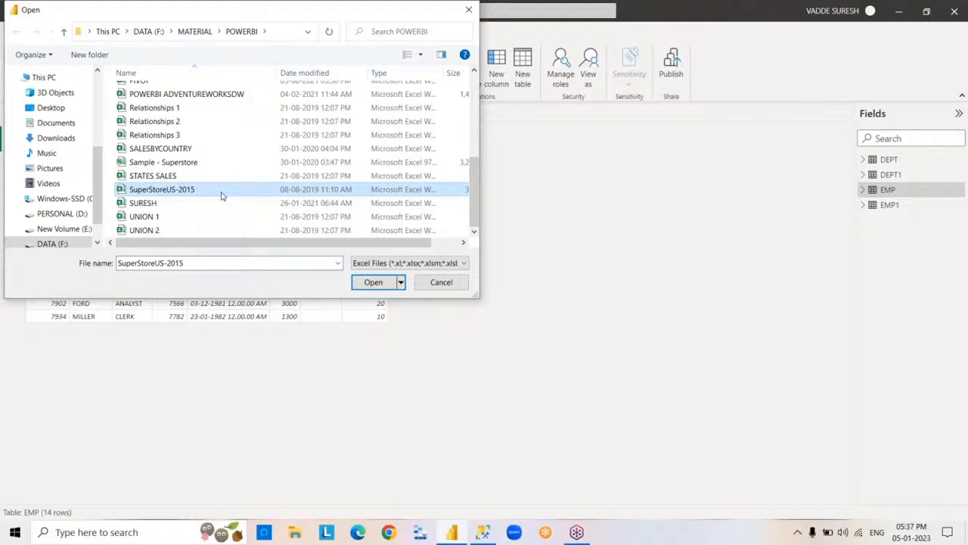
pyautogui.rightClick(221, 196)
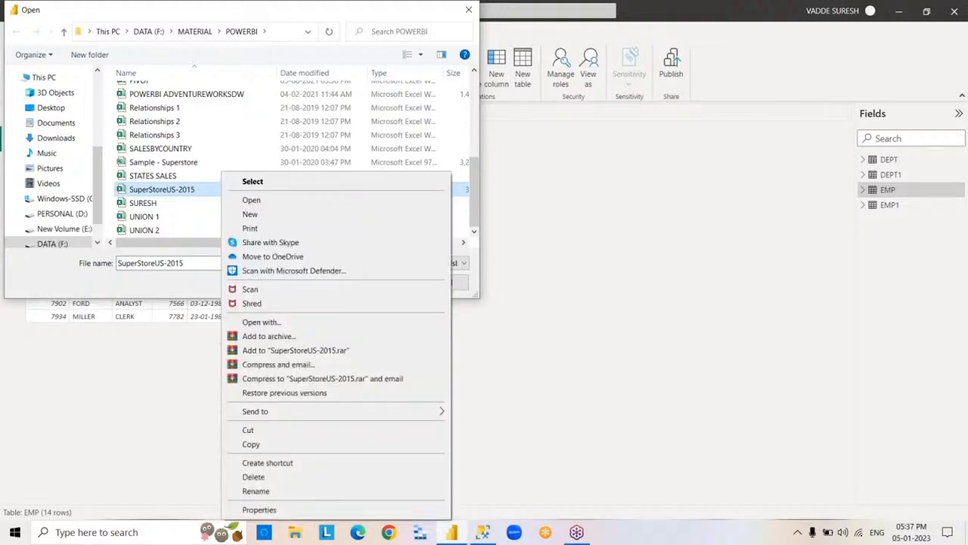
pyautogui.click(273, 201)
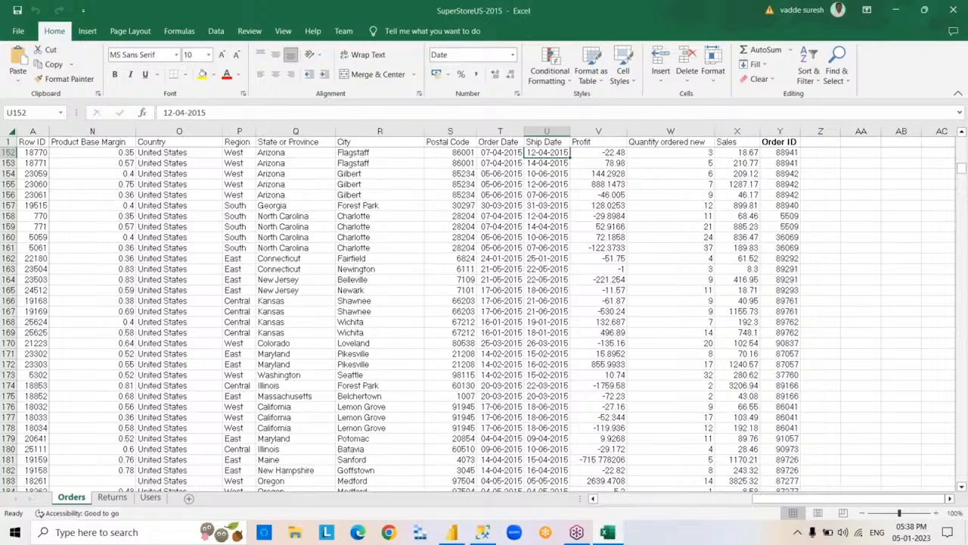
# Look through the Returns, Users and Orders sheets of the workbook and close Excel.
pyautogui.click(110, 498)
pyautogui.click(148, 498)
pyautogui.click(112, 497)
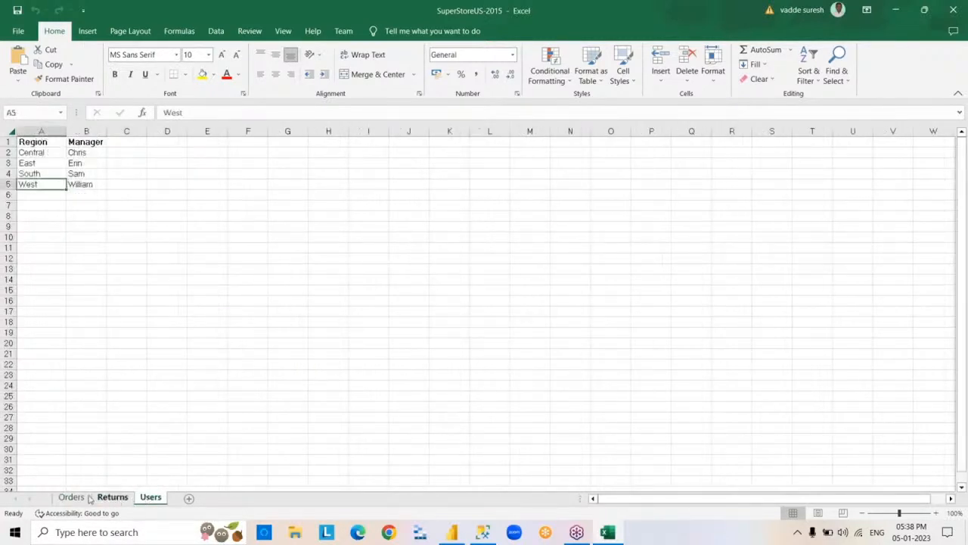
pyautogui.click(71, 498)
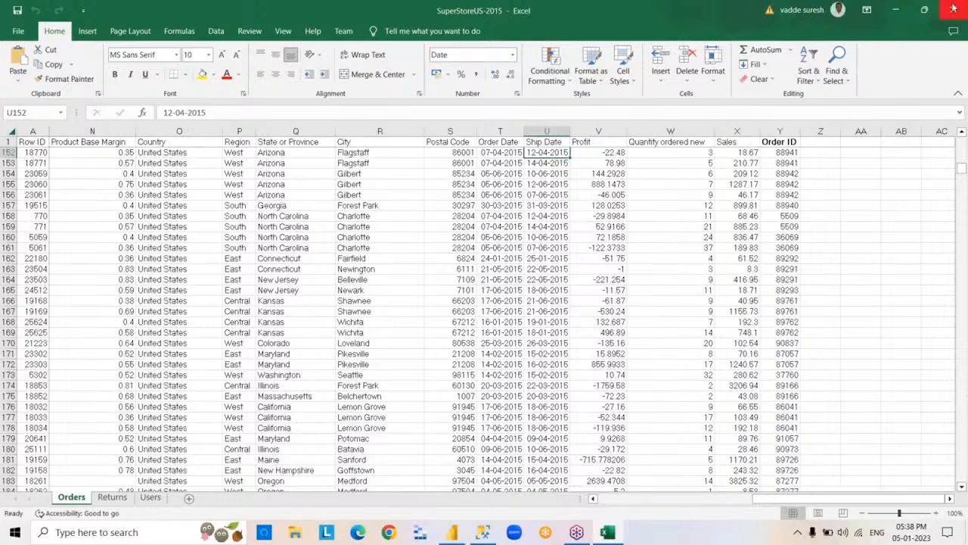
pyautogui.click(953, 10)
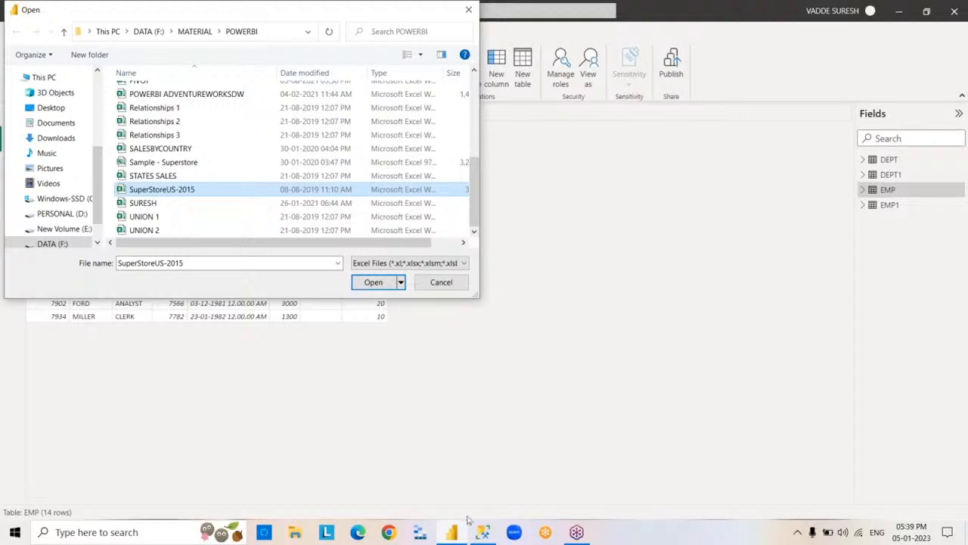
# Load the Orders, Returns and Users sheets from SuperStoreUS-2015 and accept adding the second data source.
pyautogui.click(365, 286)
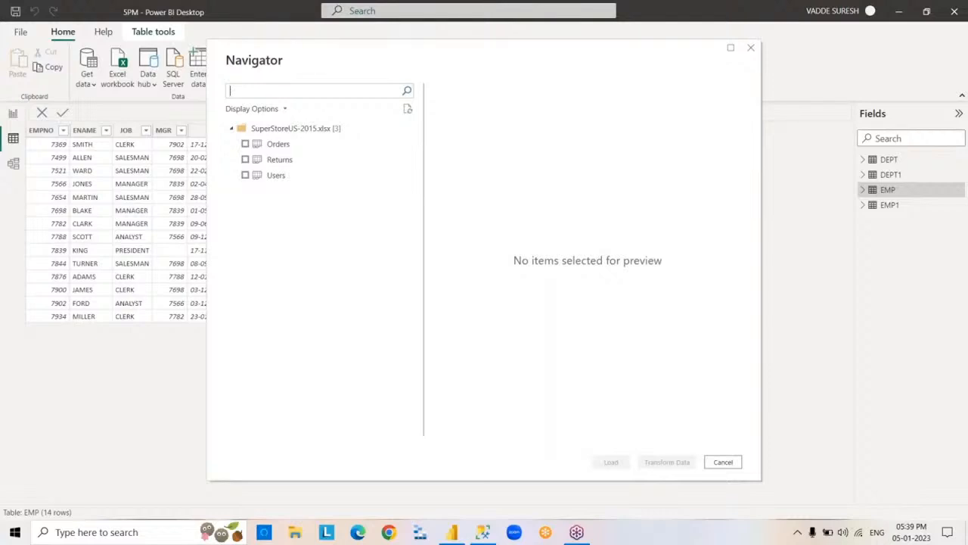
pyautogui.click(245, 144)
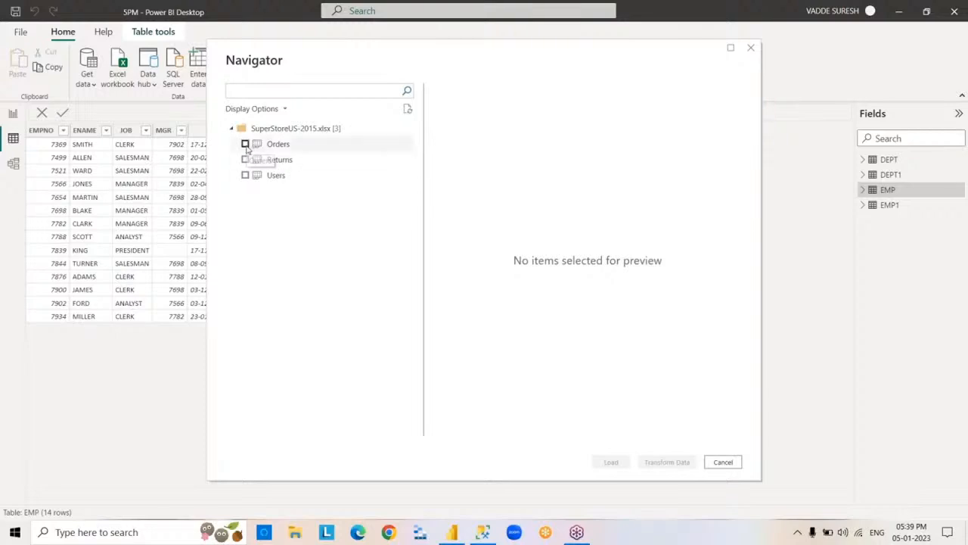
pyautogui.click(245, 159)
pyautogui.click(245, 174)
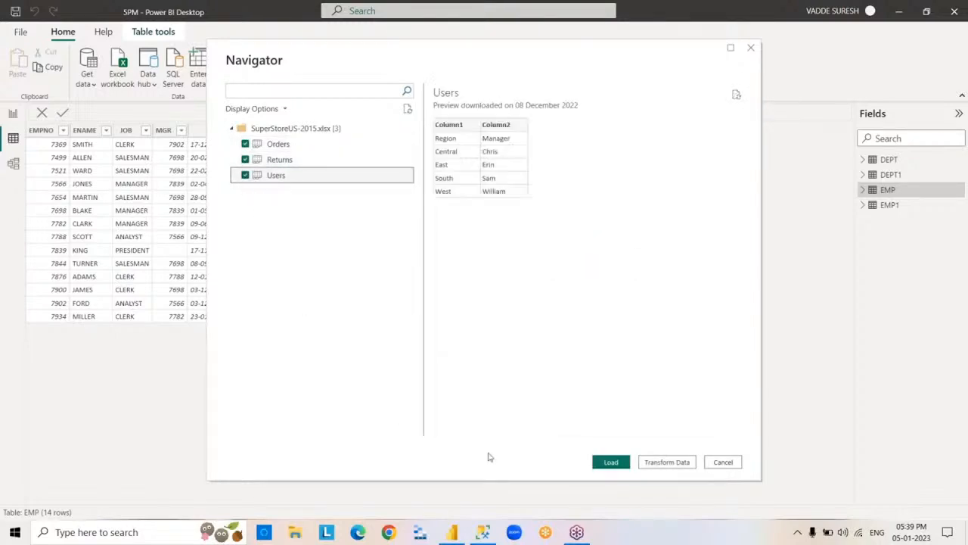
pyautogui.click(611, 462)
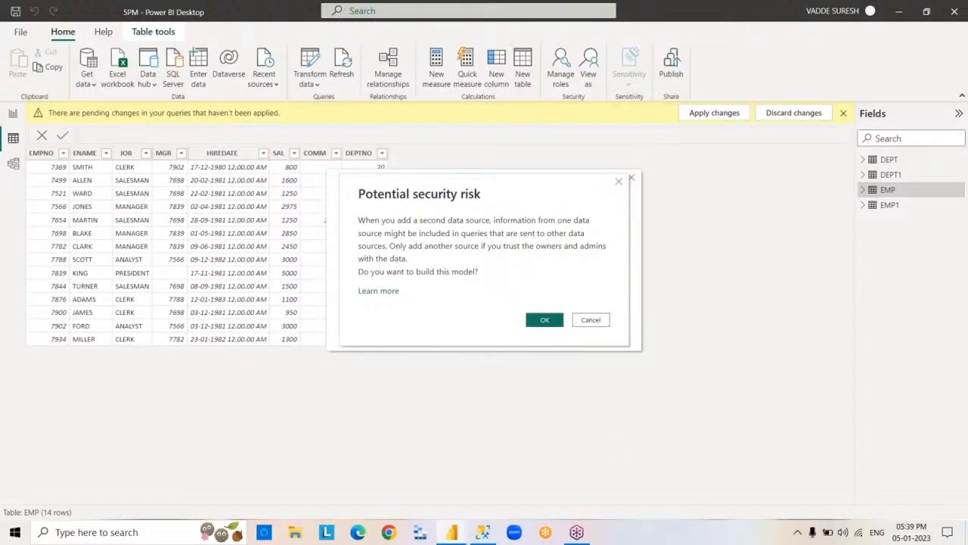
pyautogui.click(545, 320)
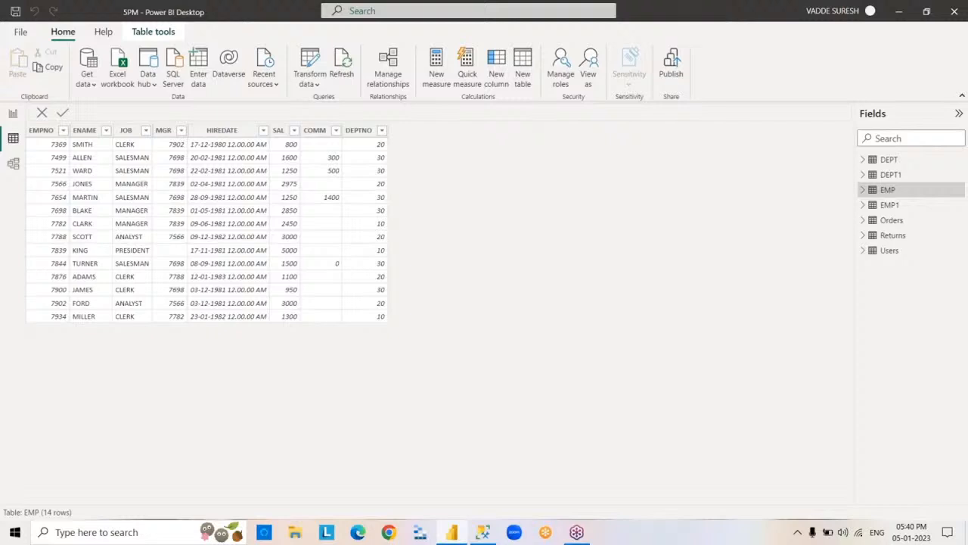
# View the data of the Orders, Returns, Users and EMP tables.
pyautogui.click(886, 226)
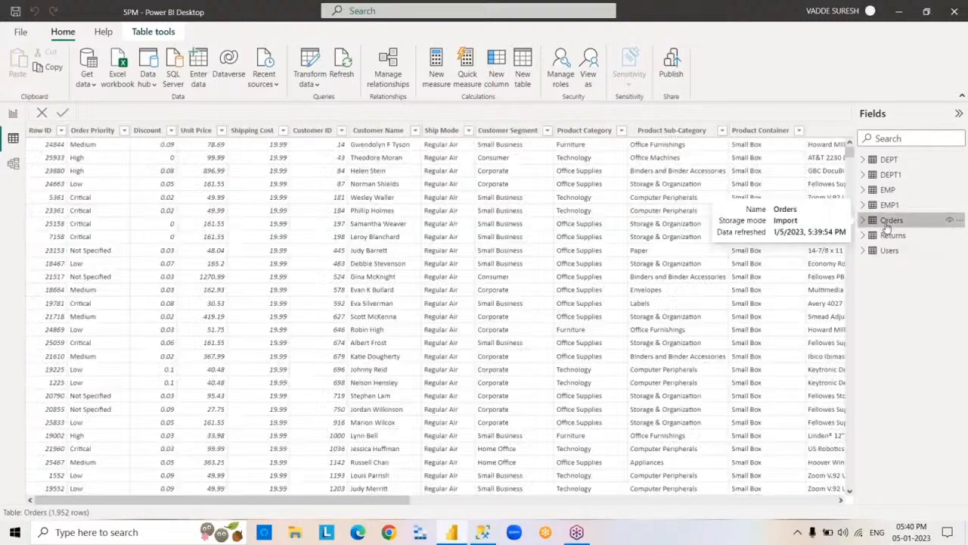
pyautogui.click(892, 238)
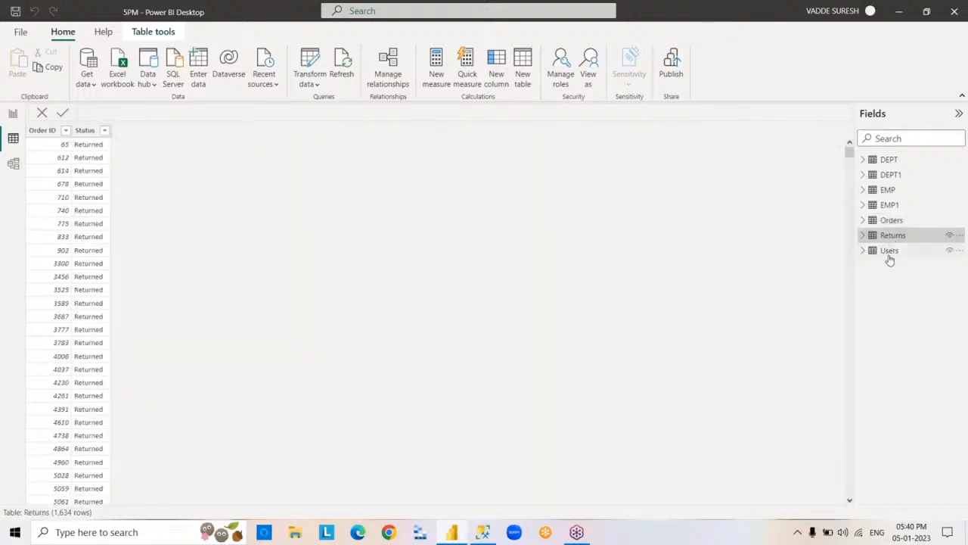
pyautogui.click(889, 258)
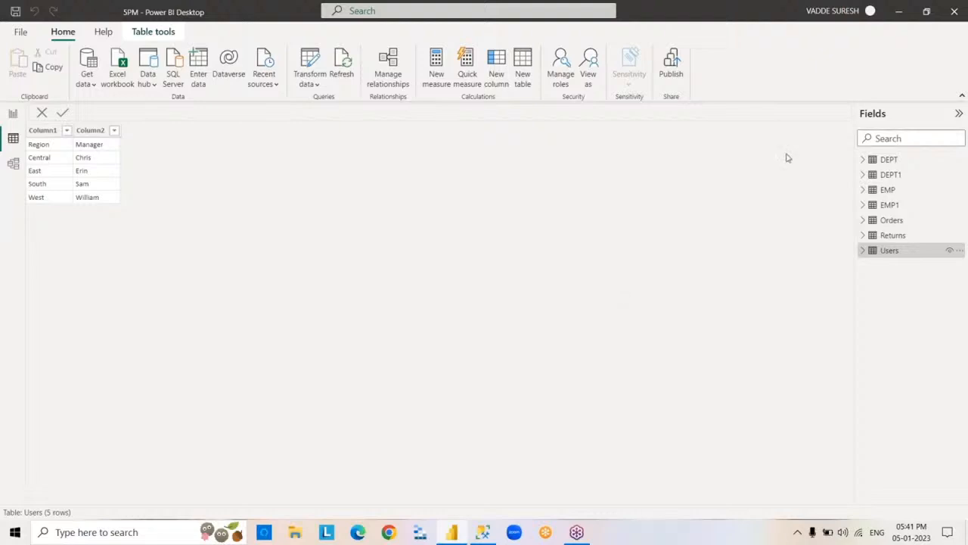
pyautogui.click(882, 194)
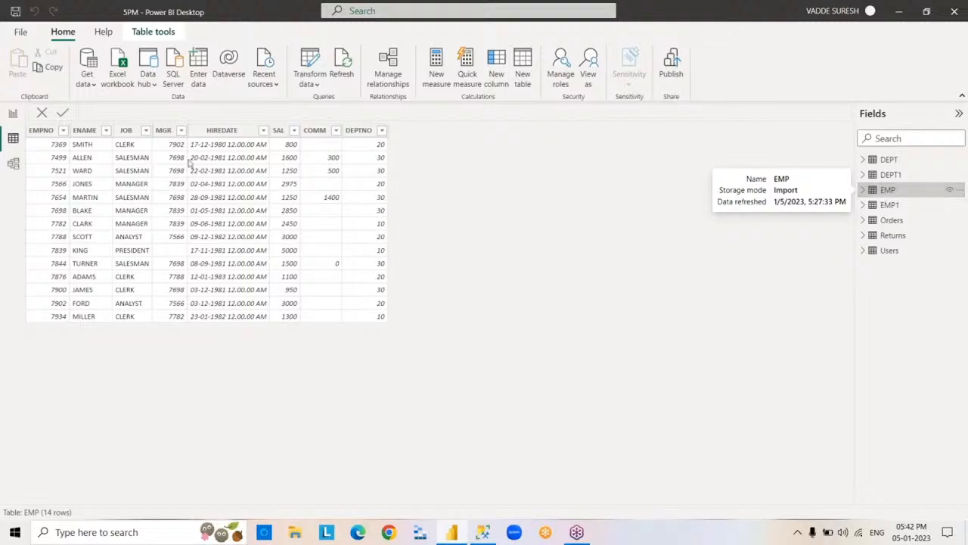
# Start a Text/CSV import, open the CSVEMP text file in Notepad to examine its comma-separated records, and close it.
pyautogui.click(91, 84)
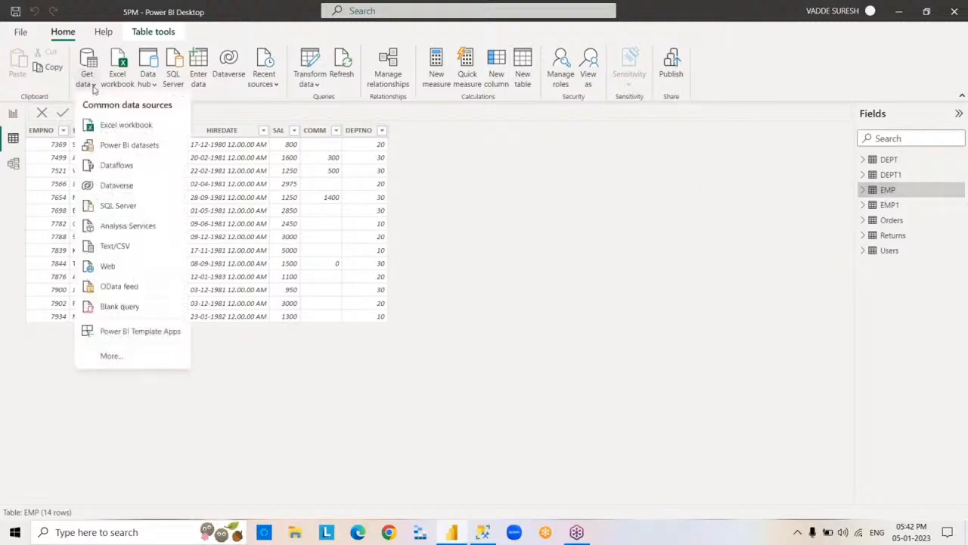
pyautogui.click(148, 246)
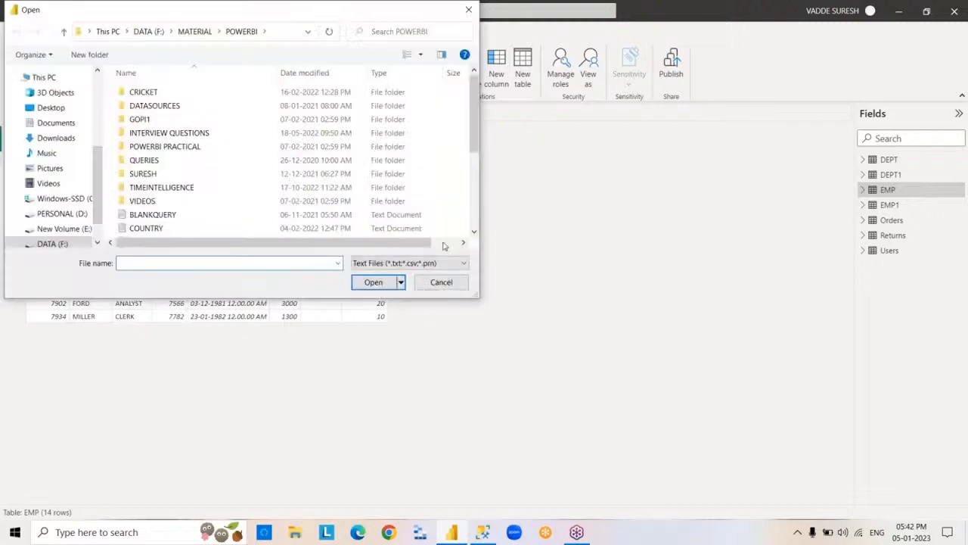
pyautogui.moveTo(473, 139); pyautogui.dragTo(472, 163)
pyautogui.click(166, 182)
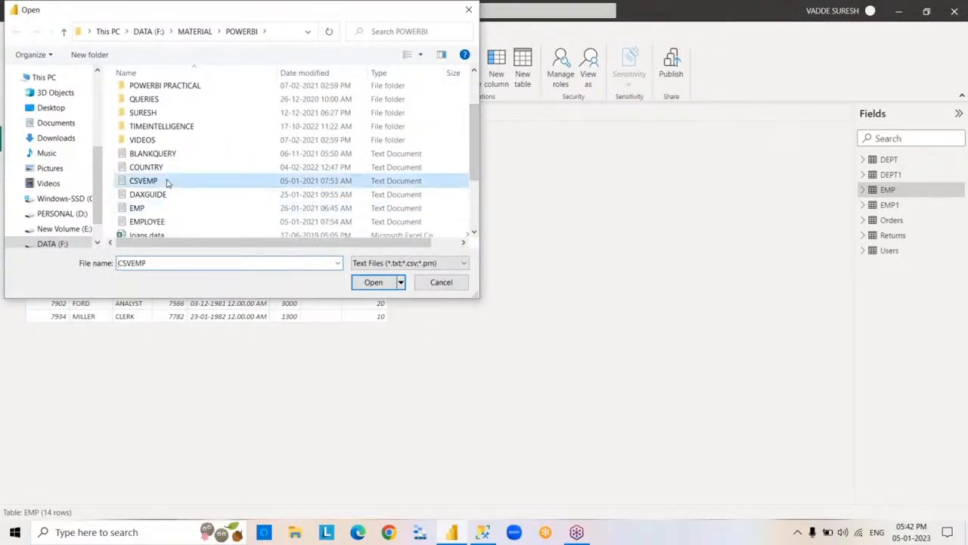
pyautogui.rightClick(167, 180)
pyautogui.click(198, 201)
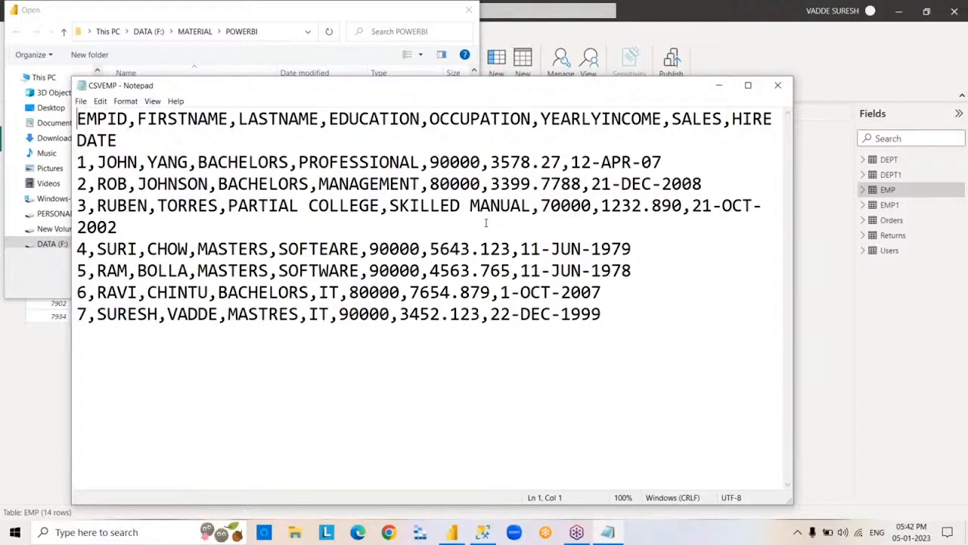
pyautogui.click(779, 87)
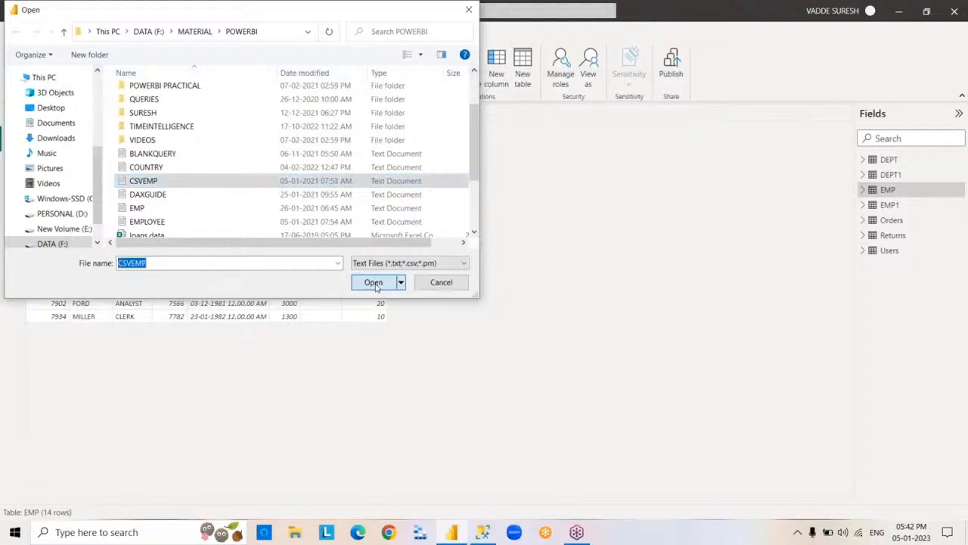
# Load CSVEMP.txt with the Comma delimiter and check the CSVEMP table's data and storage mode.
pyautogui.click(374, 282)
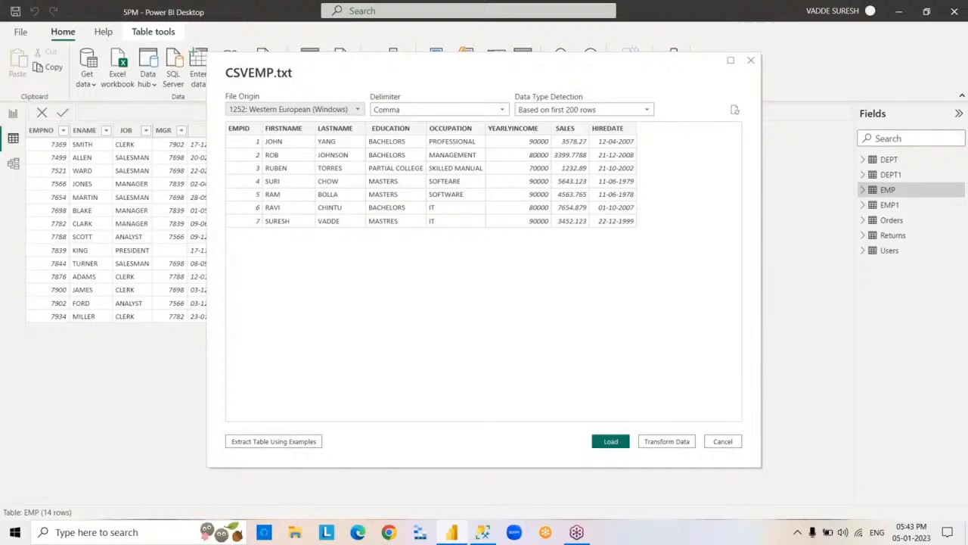
pyautogui.click(611, 442)
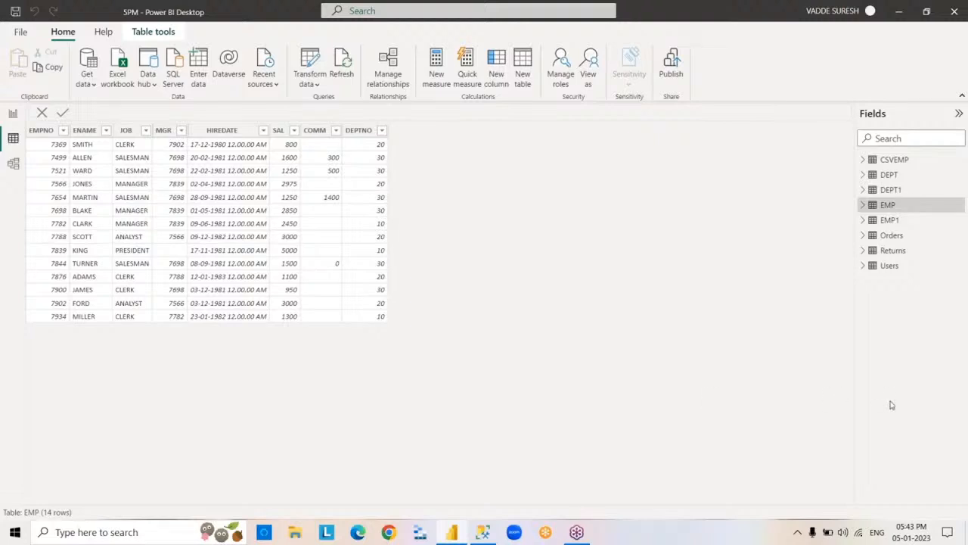
pyautogui.click(890, 161)
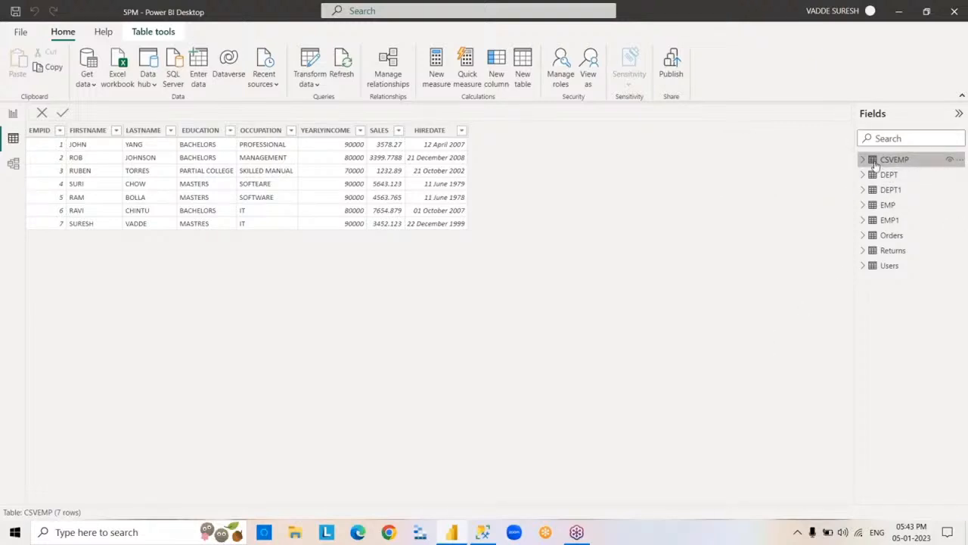
pyautogui.moveTo(875, 165)
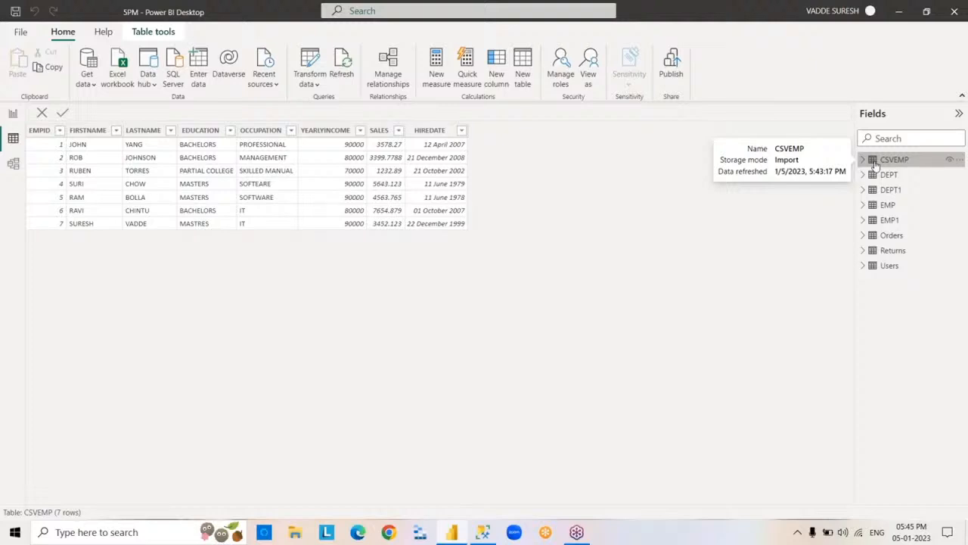
# Check the Orders table's field list and close the 5PM report, saving its changes.
pyautogui.click(867, 236)
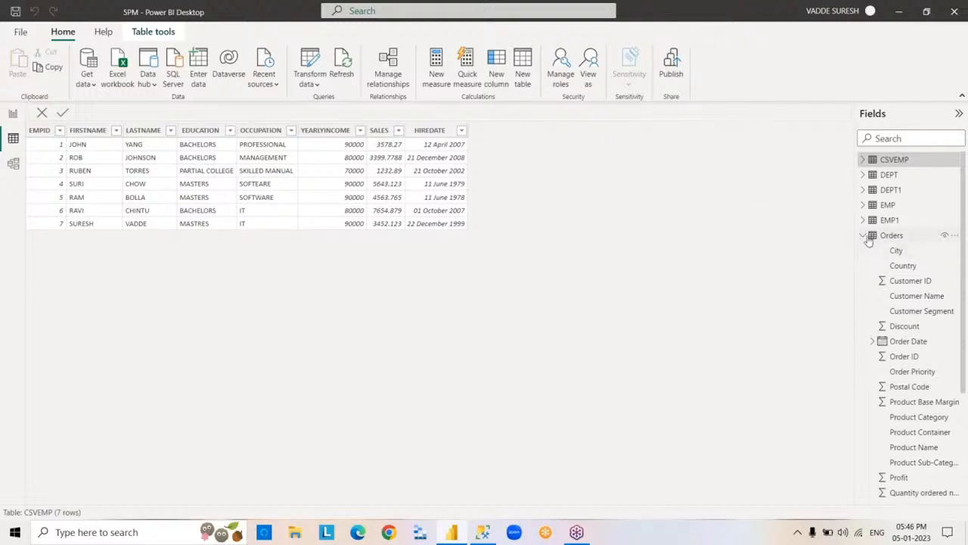
pyautogui.click(866, 237)
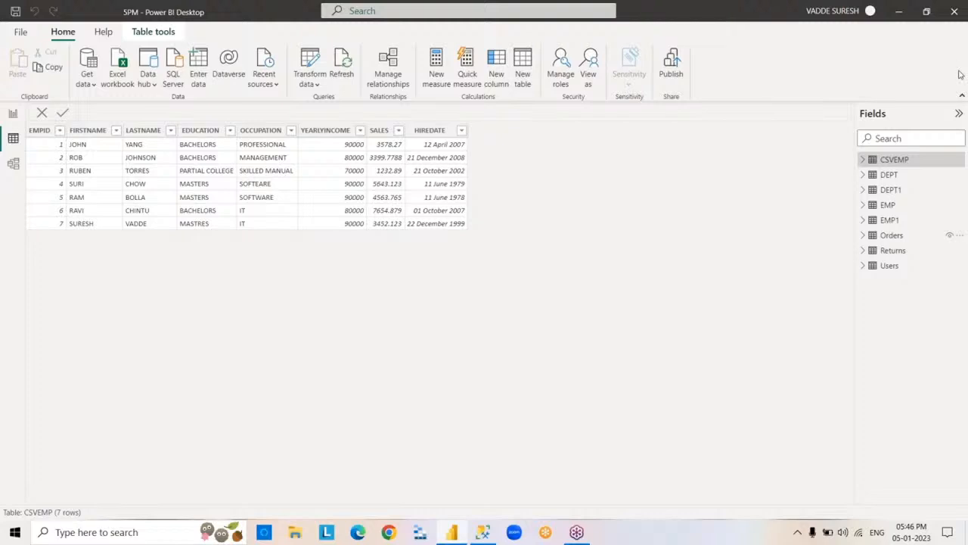
pyautogui.click(955, 11)
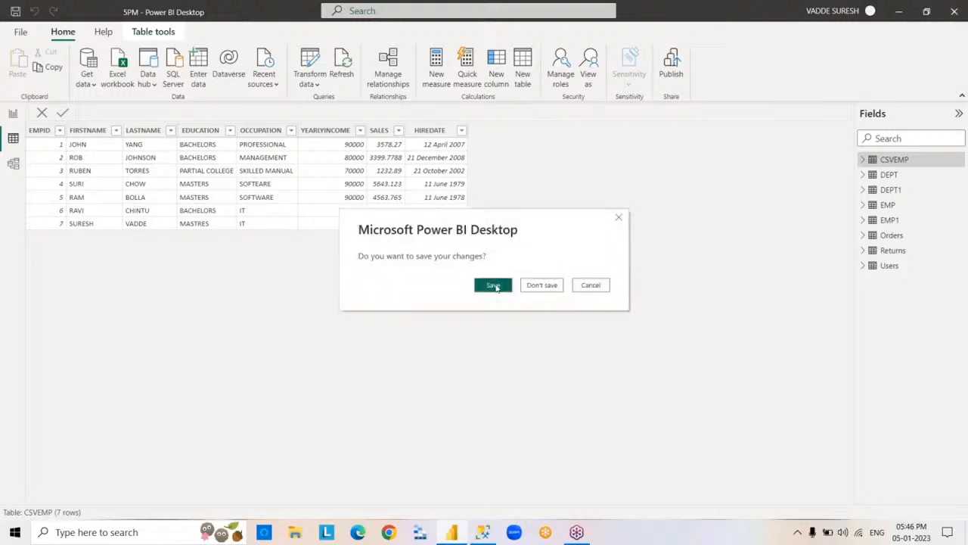
pyautogui.click(495, 286)
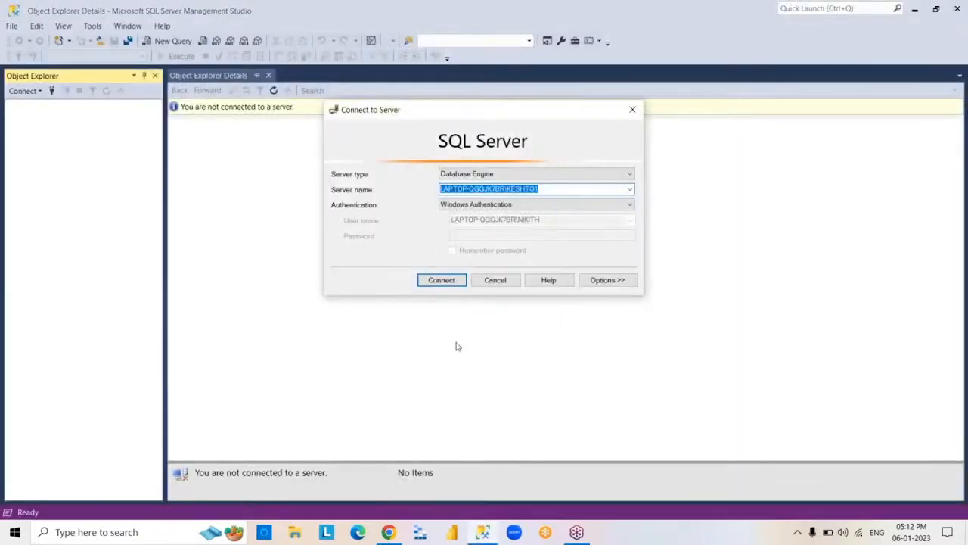
# In SQL Server Management Studio, connect to the LAPTOP-QGGJK7BR\KESHTO1 database engine with Windows Authentication and minimize the window.
pyautogui.click(440, 279)
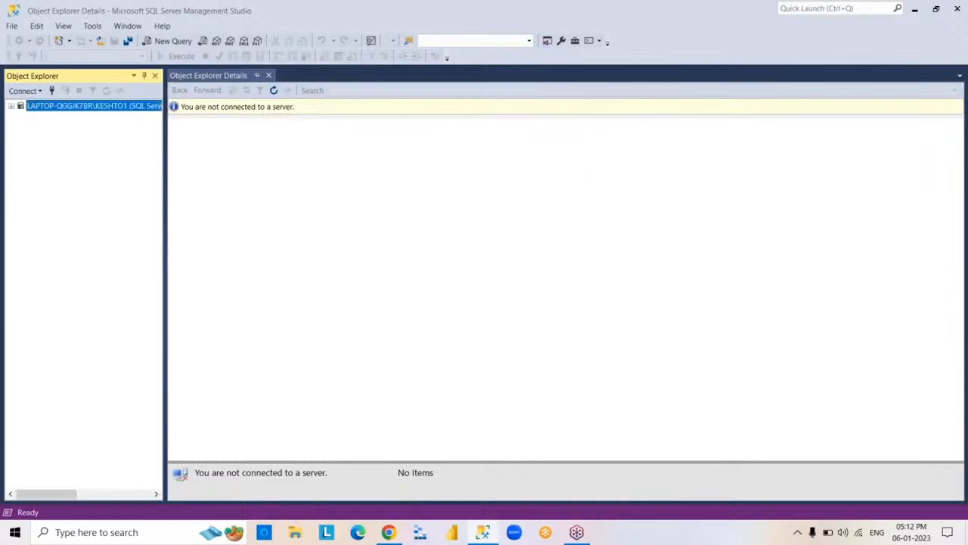
pyautogui.click(915, 9)
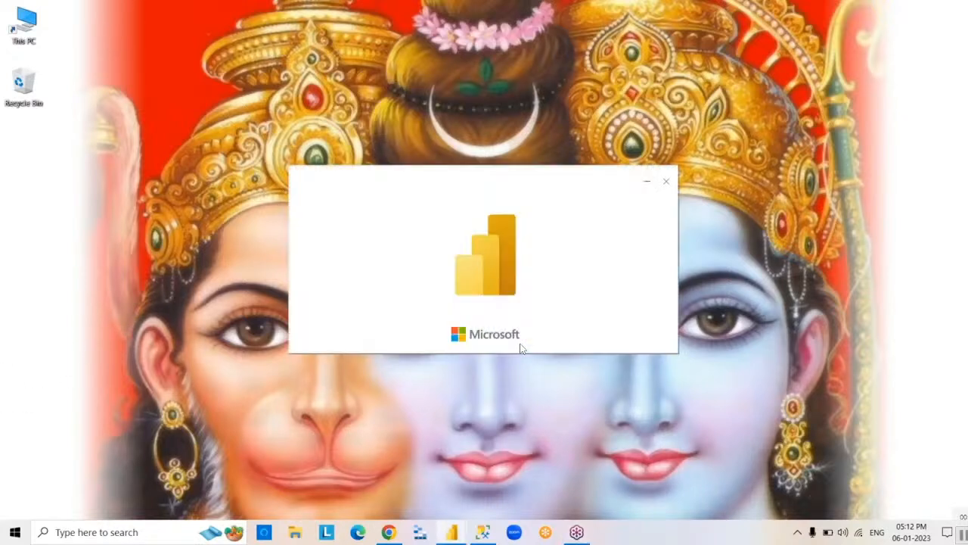
pyautogui.rightClick(808, 332)
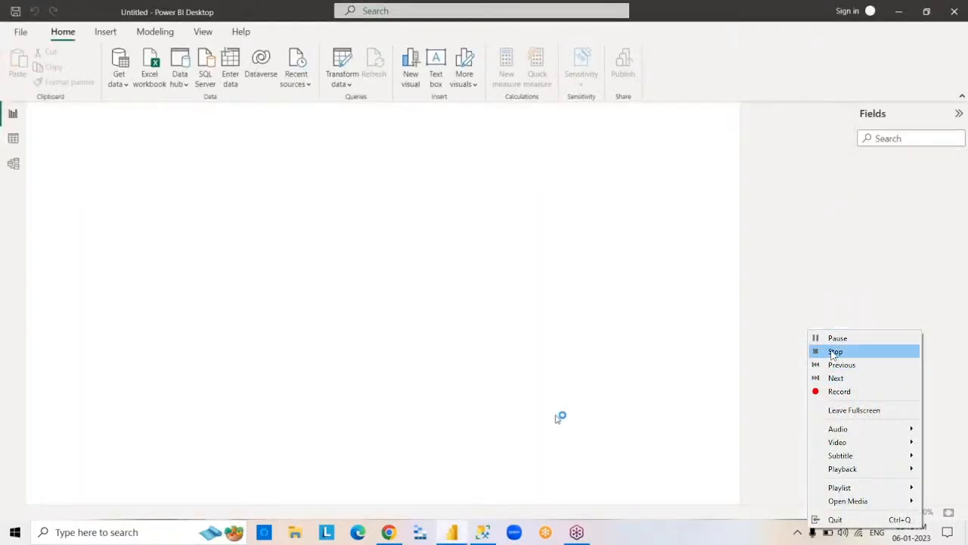
pyautogui.click(832, 352)
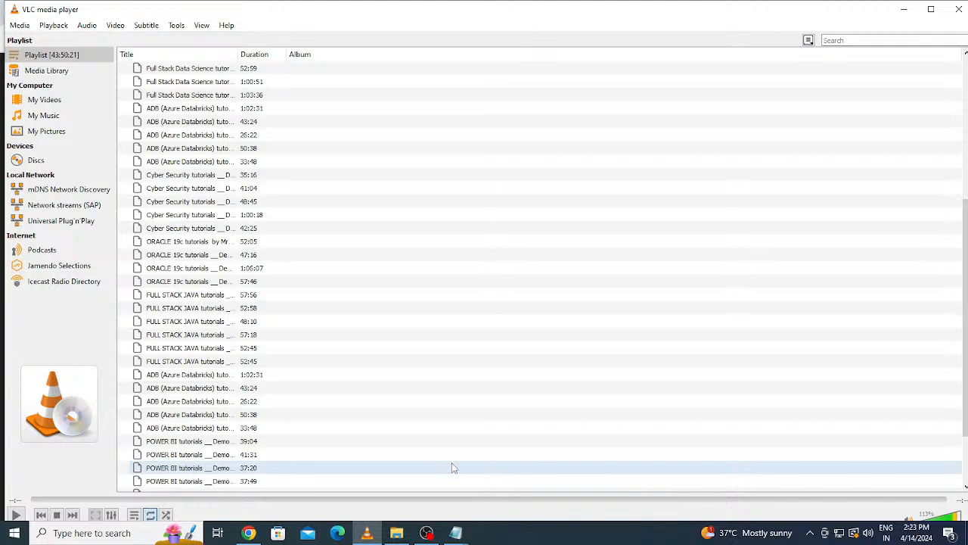
pyautogui.click(248, 532)
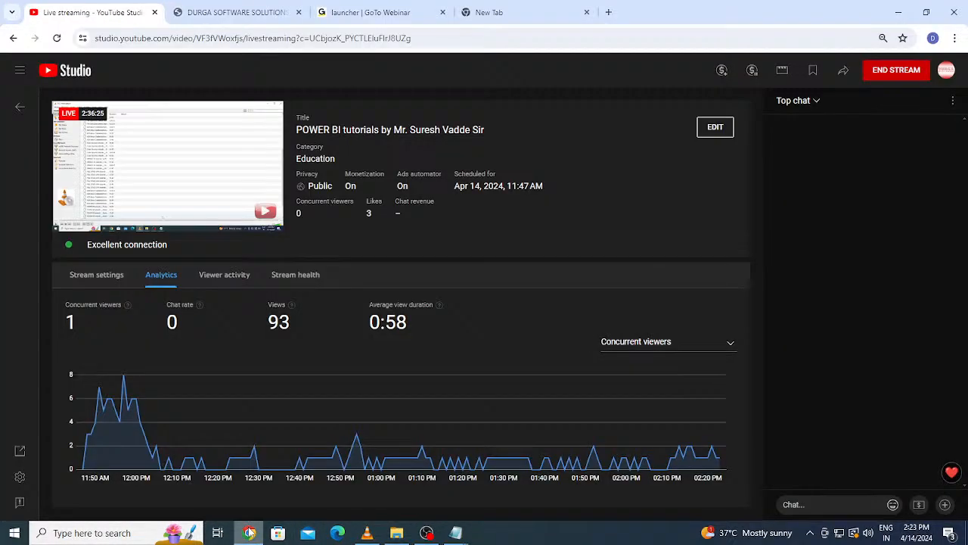
pyautogui.click(893, 72)
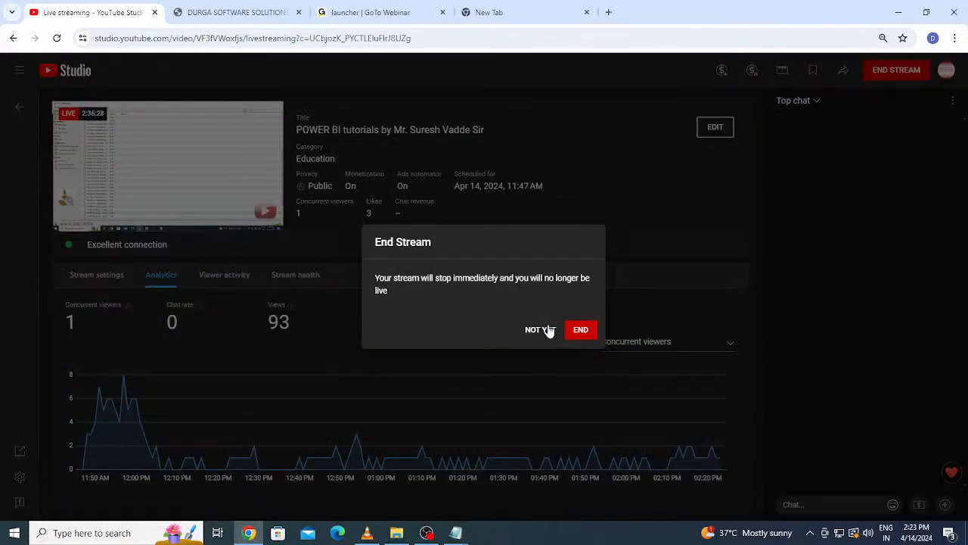
pyautogui.click(538, 330)
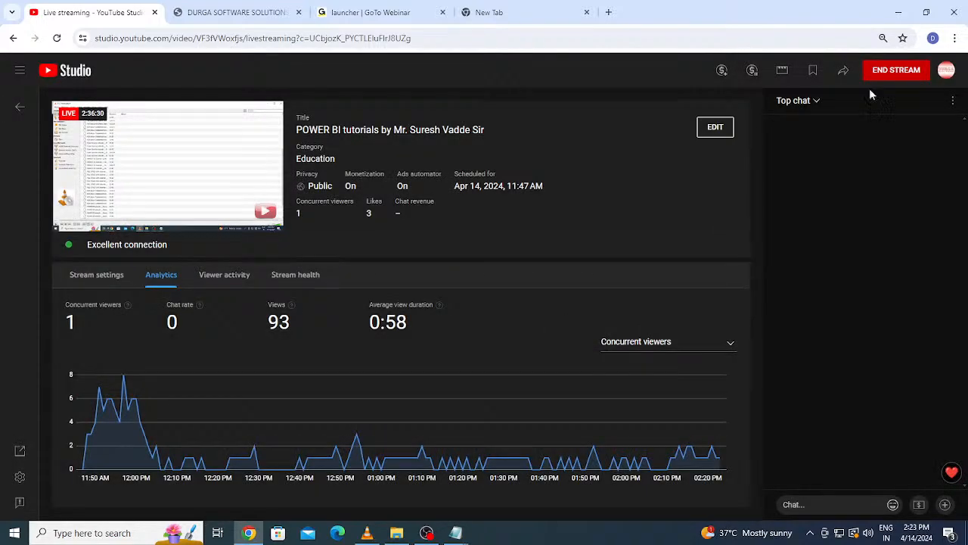
pyautogui.click(894, 69)
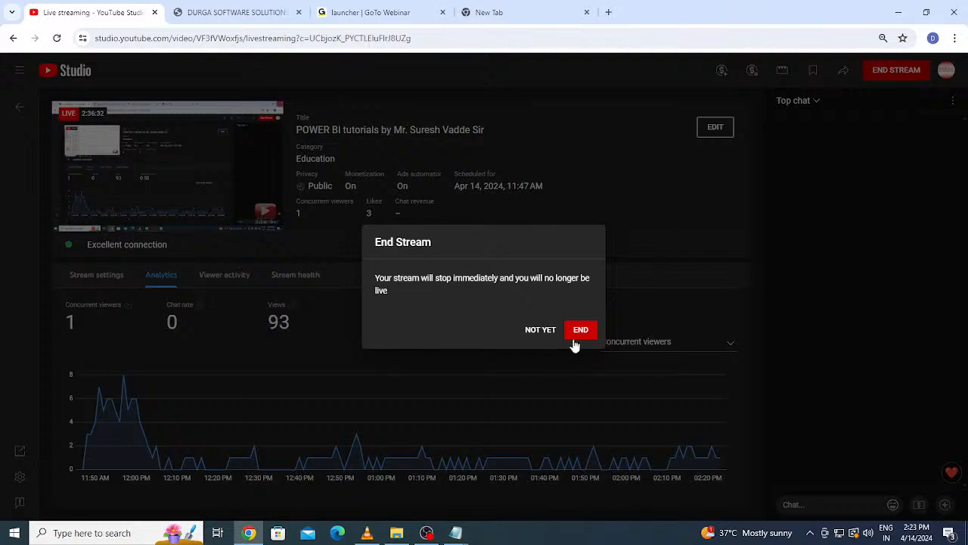